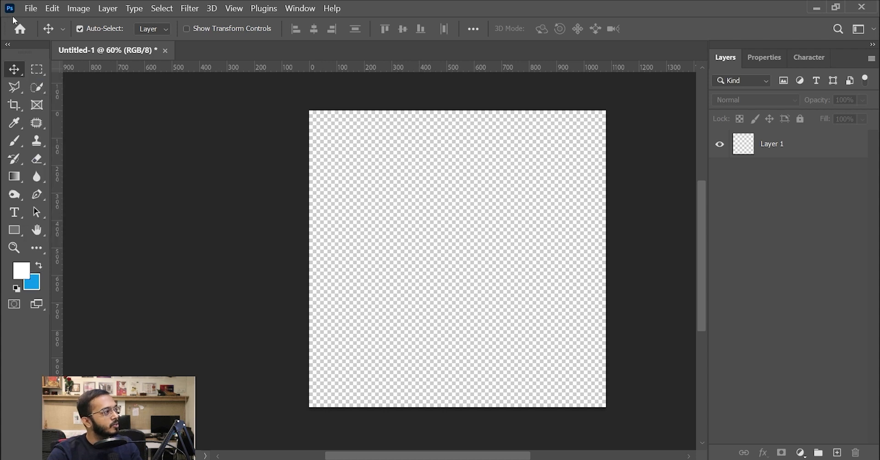
Open the images elegant-beautiful-woman-red-fashionable-suit-wide-hat.jpg and indoor-plant-textures-details.jpg
left_click(30, 9)
left_click(37, 34)
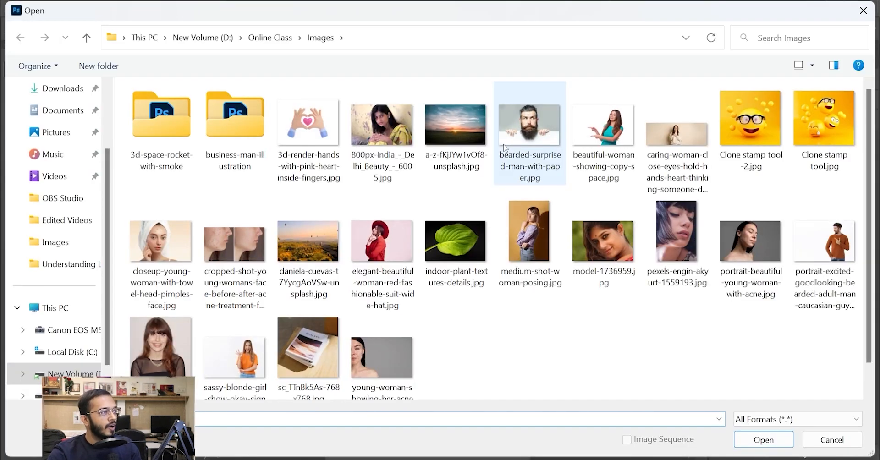
double_click(381, 251)
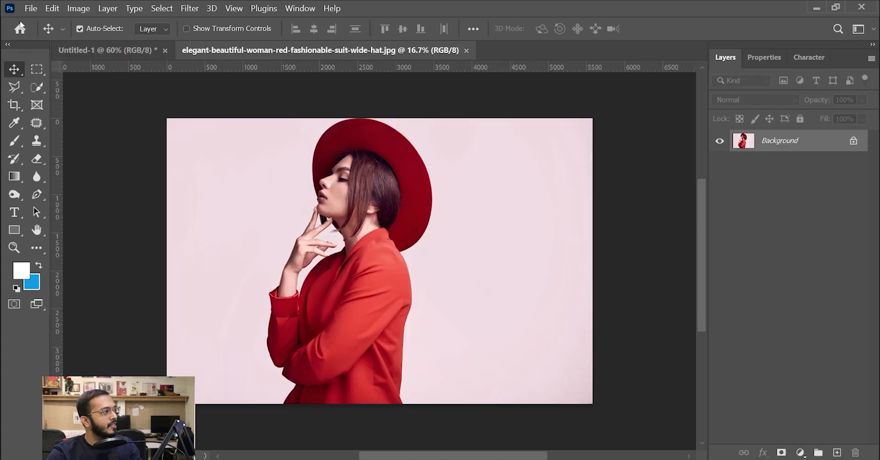
left_click(31, 9)
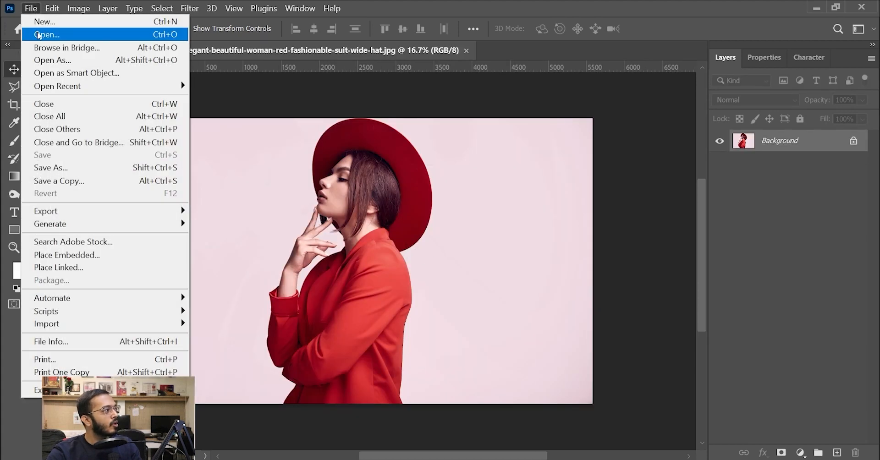
left_click(37, 34)
double_click(447, 253)
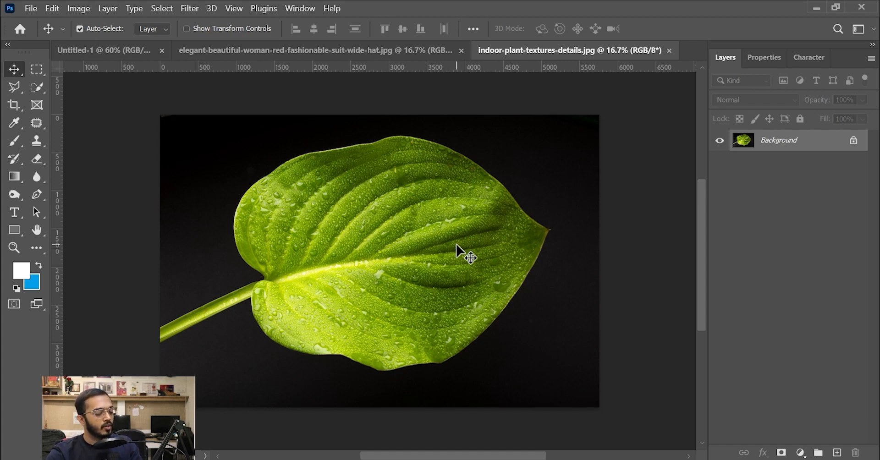
key("ctrl+minus")
left_click(335, 48)
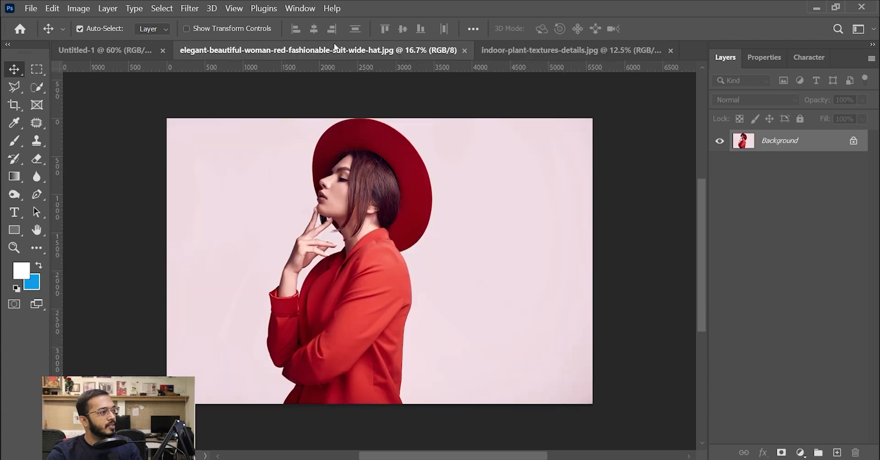
left_click(114, 53)
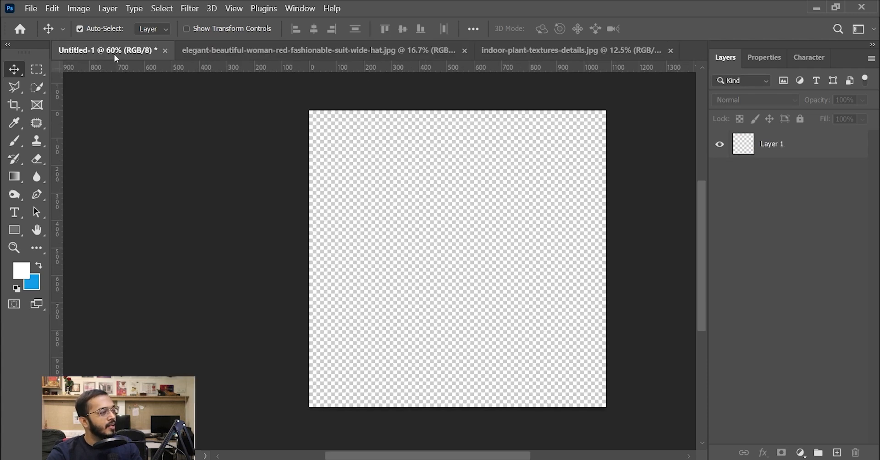
left_click(205, 52)
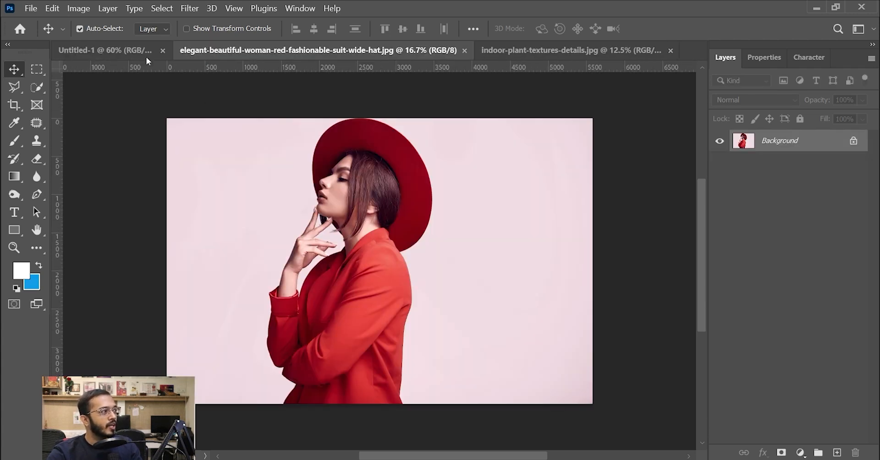
left_click(118, 44)
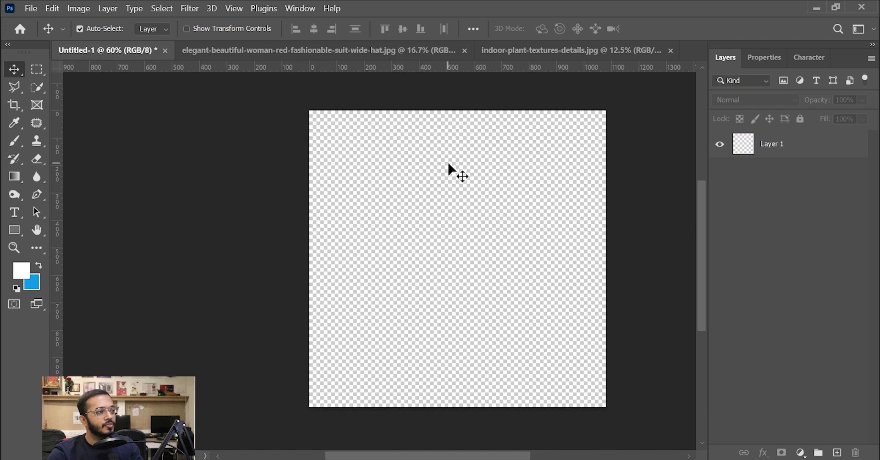
Convert the locked Background of the woman-in-red-hat photo into a regular layer named Layer 0
left_click(233, 50)
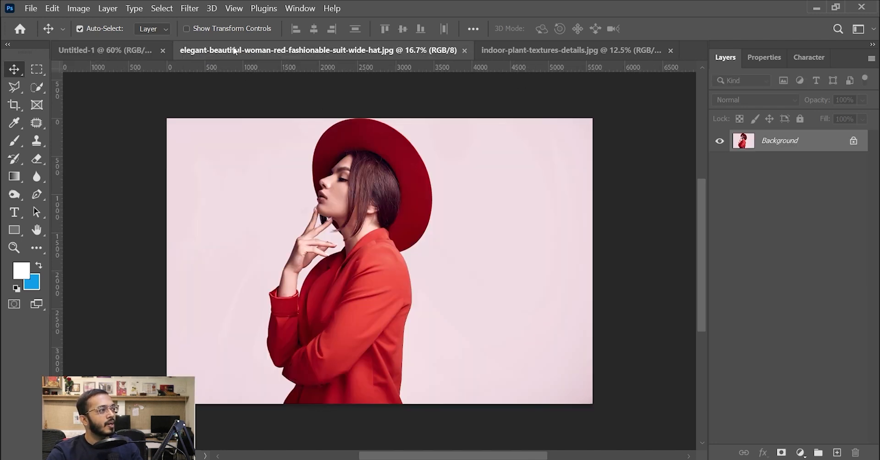
double_click(803, 149)
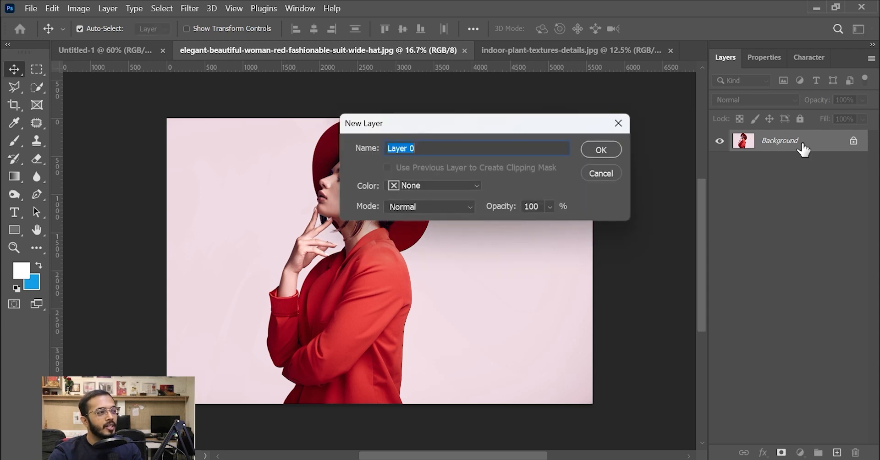
left_click(601, 150)
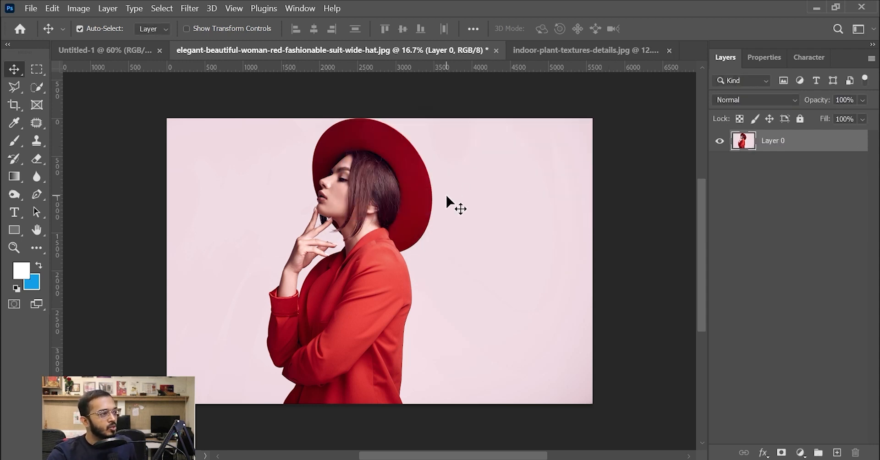
Copy the woman photo's layer into the Untitled-1 document and shift it down so her face fills the canvas
left_click_drag(448, 197, 126, 55)
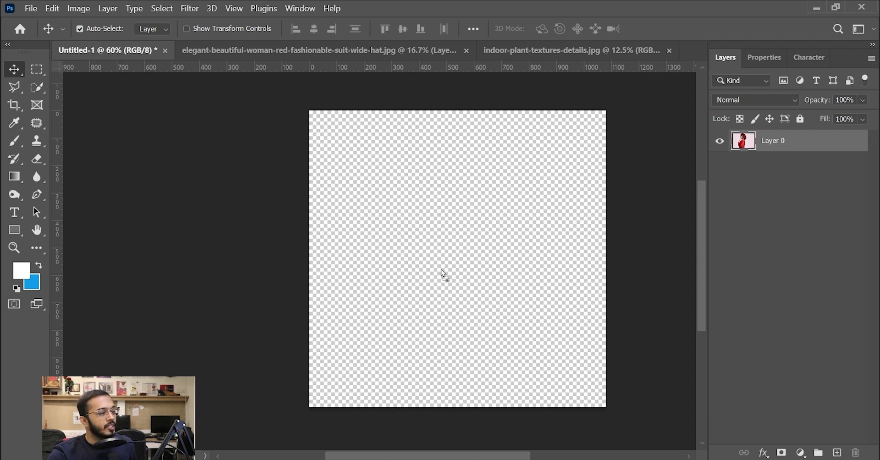
left_click_drag(441, 269, 440, 267)
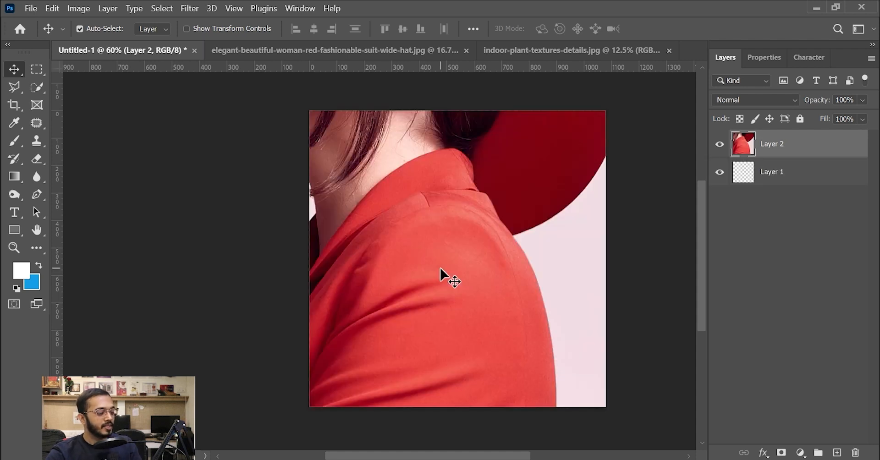
key("ctrl+minus")
left_click_drag(440, 267, 486, 418)
Check the pixel dimensions and resolution of the Untitled-1 document in Image Size
left_click(316, 50)
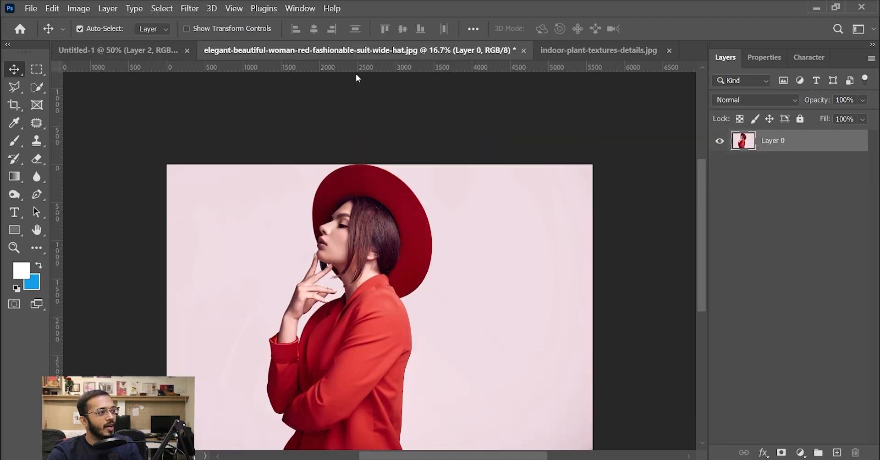
scroll(529, 237, "down", 2)
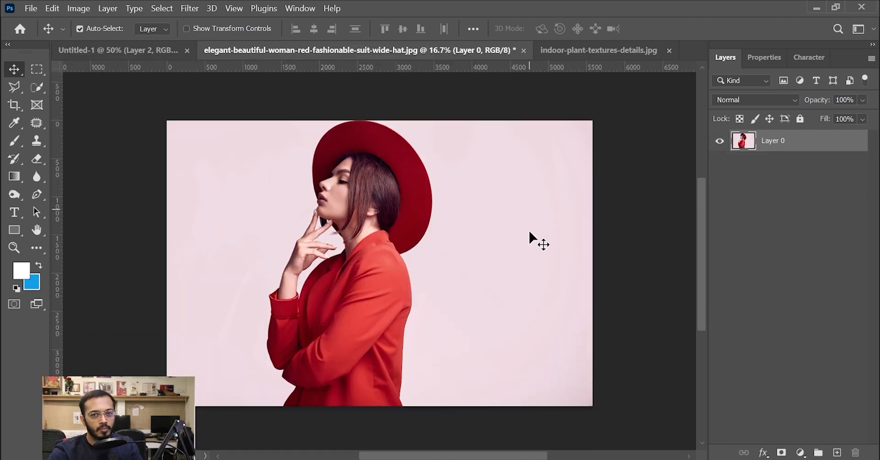
left_click(87, 52)
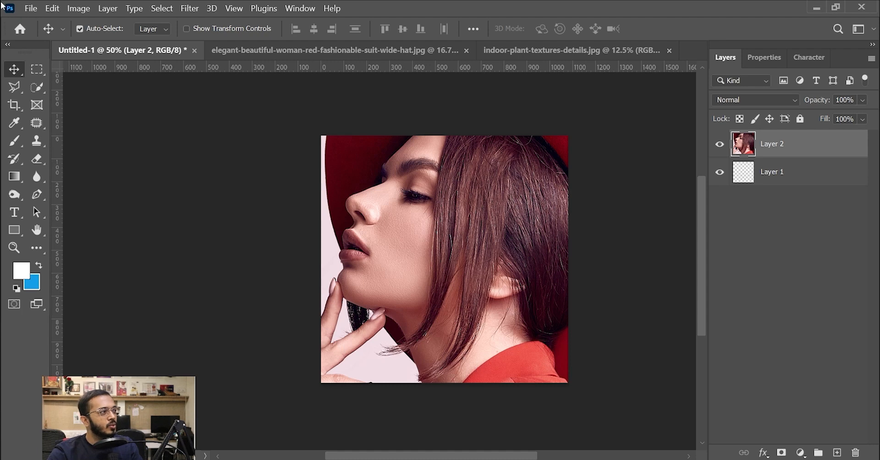
left_click(78, 8)
left_click(103, 103)
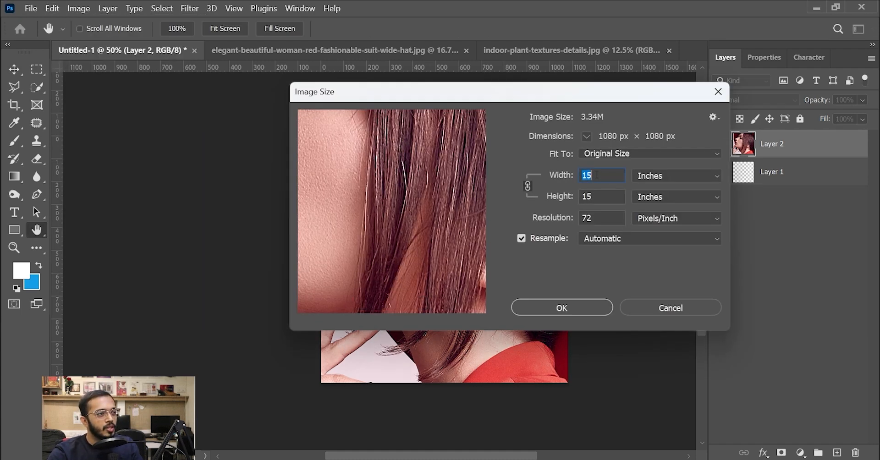
left_click(670, 308)
key("v")
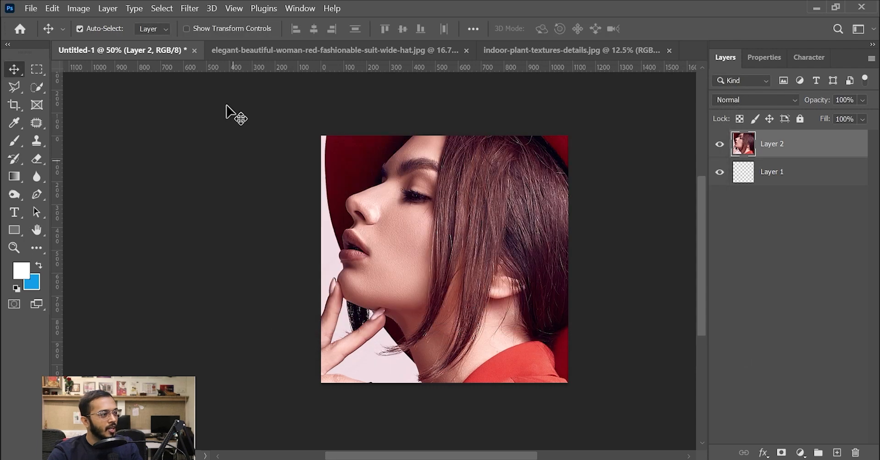
Check the width, height and resolution of the original woman photo in Image Size for comparison
left_click(251, 51)
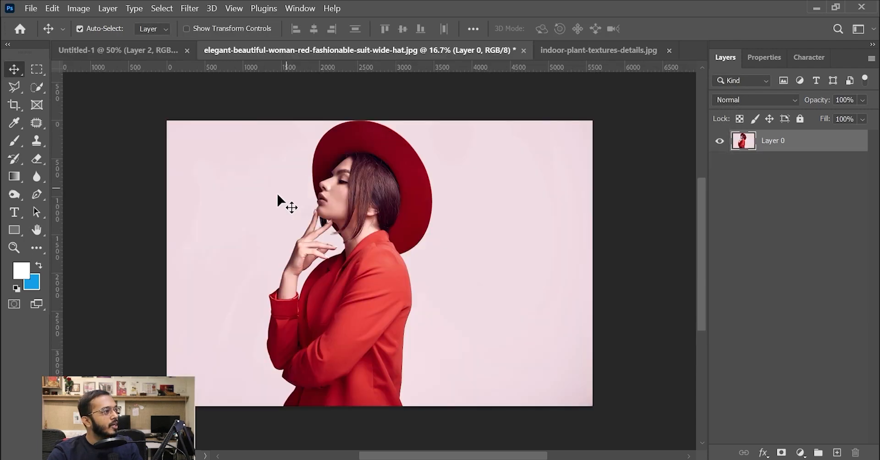
left_click(78, 8)
left_click(99, 101)
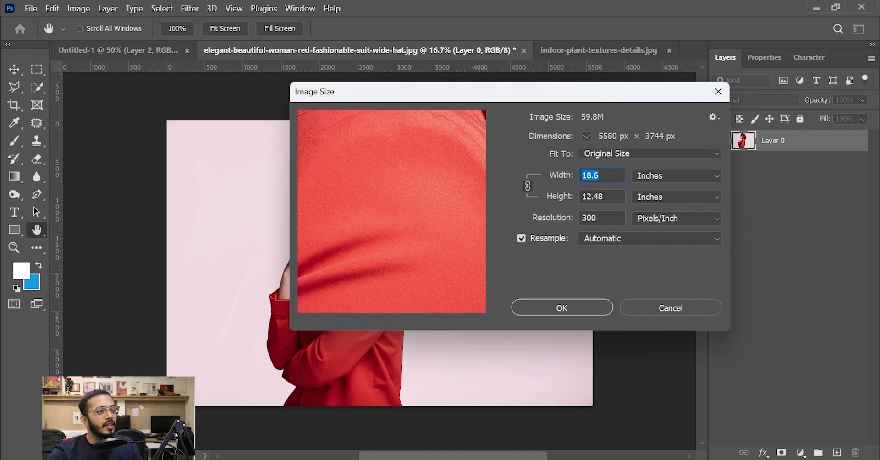
key("Tab")
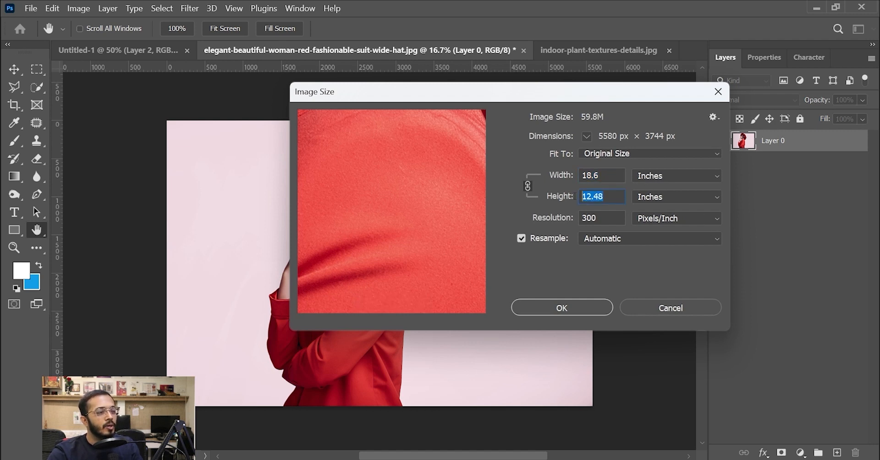
left_click(679, 312)
left_click(78, 9)
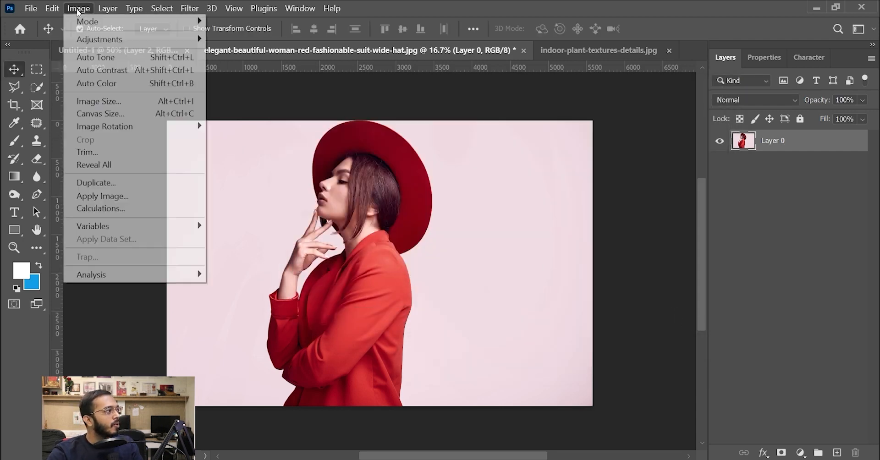
left_click(99, 101)
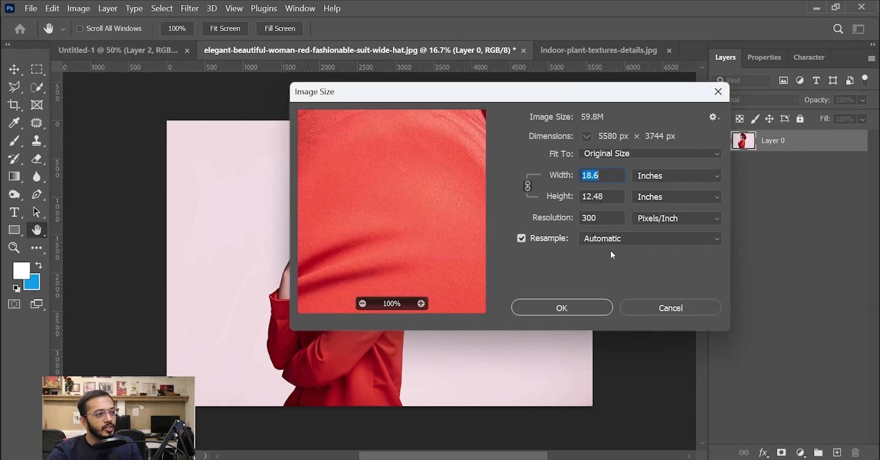
left_click(665, 308)
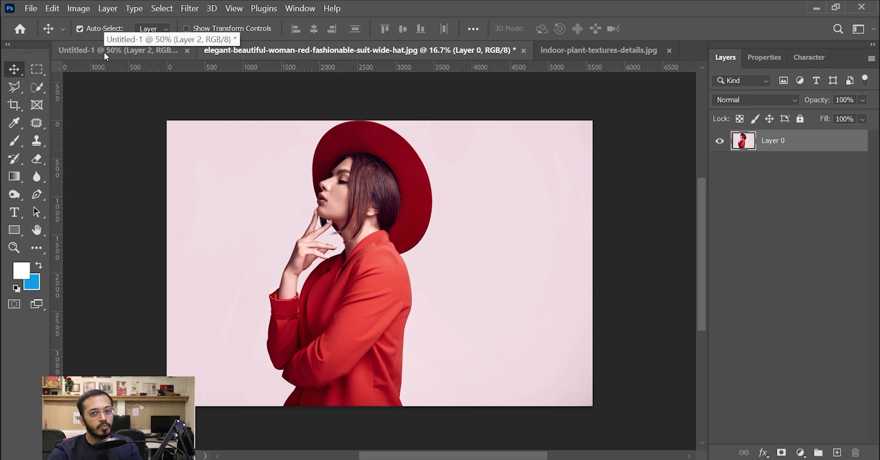
Compare the resolution of Untitled-1 with the source photo in Image Size, leaving its settings as they are
left_click(104, 52)
left_click(78, 8)
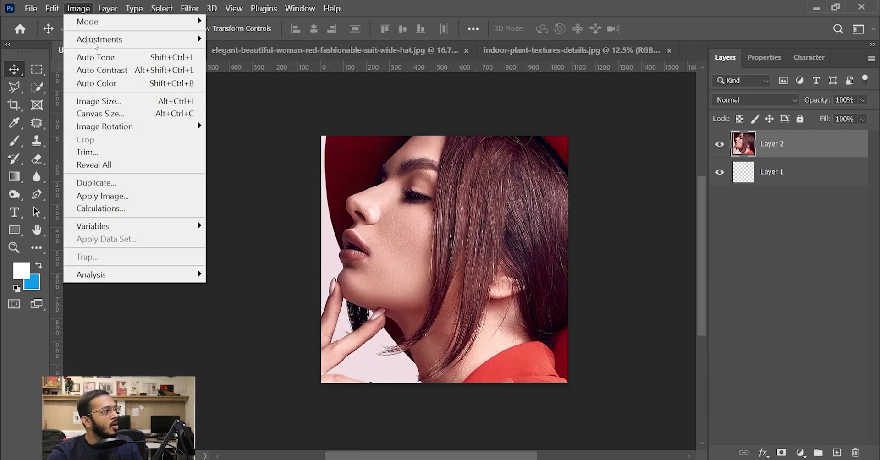
left_click(98, 102)
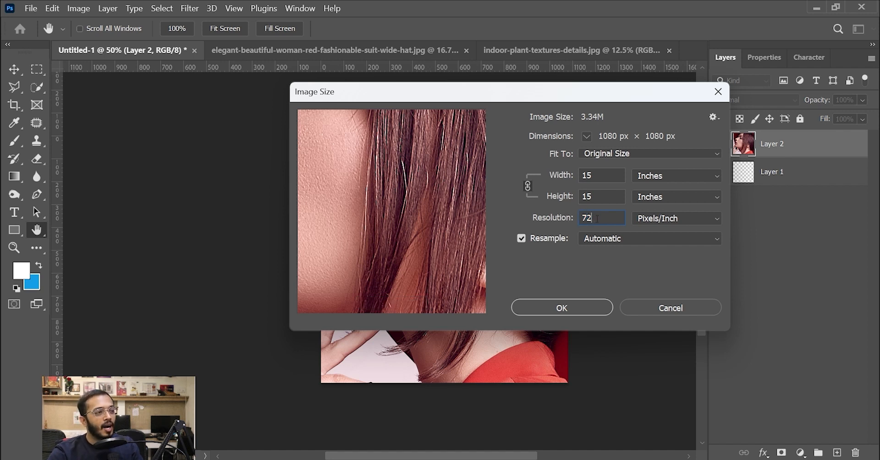
left_click(671, 308)
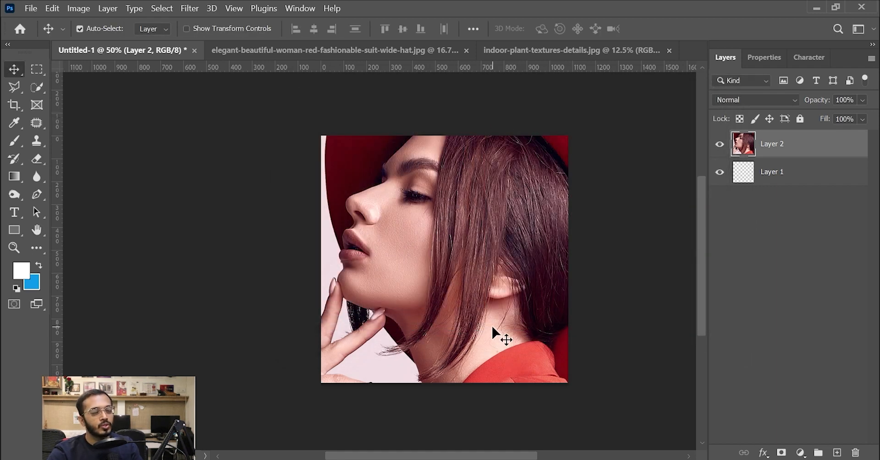
Scale the woman photo on Layer 2 down proportionally to about 24.22% with Free Transform
key("ctrl+t")
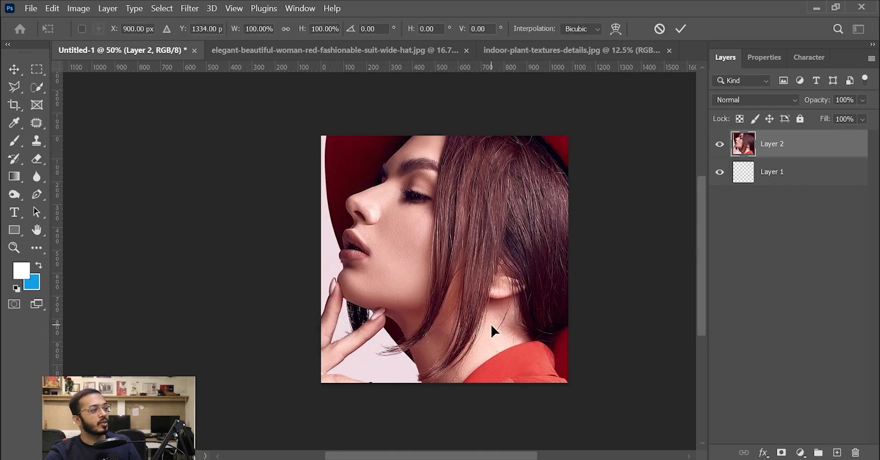
key("ctrl+minus")
key("ctrl+minus")
key("ctrl+minus")
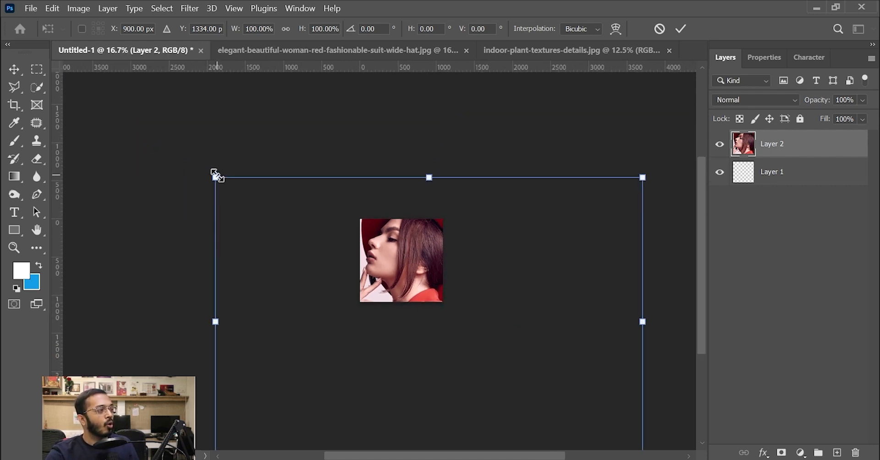
left_click_drag(215, 174, 365, 312)
left_click_drag(485, 325, 459, 289)
key("ctrl+z")
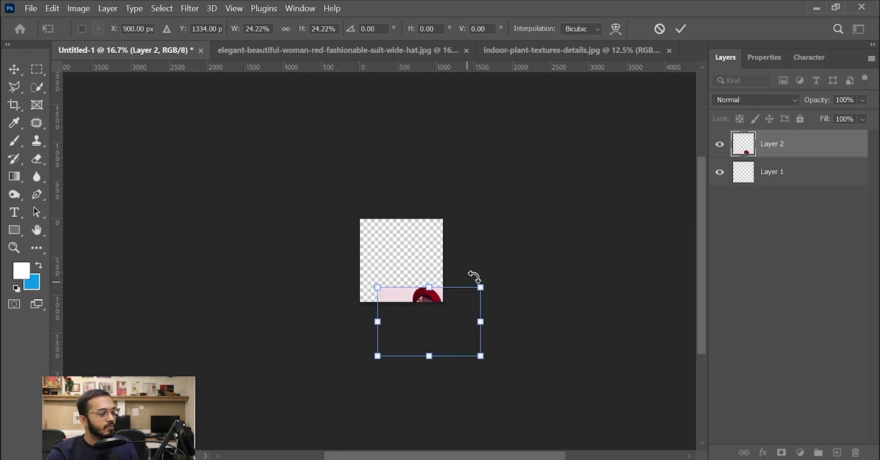
Move the scaled woman photo up to the top edge of the canvas, covering its full width, and apply the transform
left_click_drag(458, 324, 445, 258)
key("Return")
key("z")
left_click(388, 254)
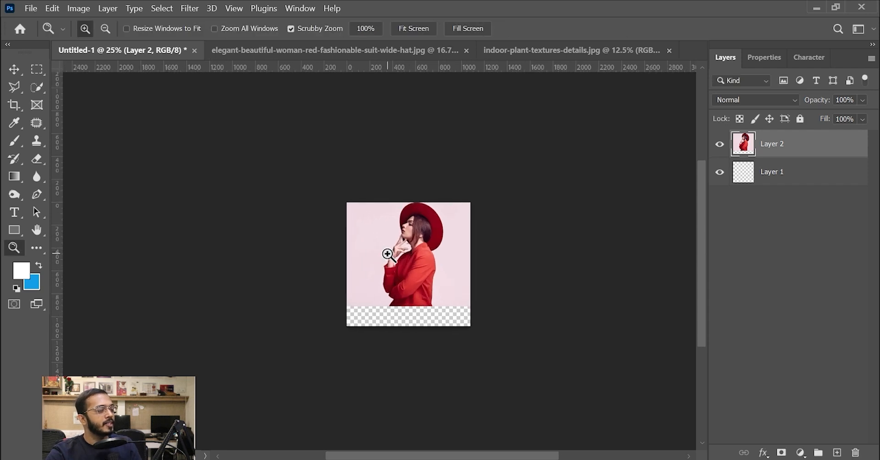
left_click(398, 255)
left_click(398, 255)
left_click(398, 255)
key("v")
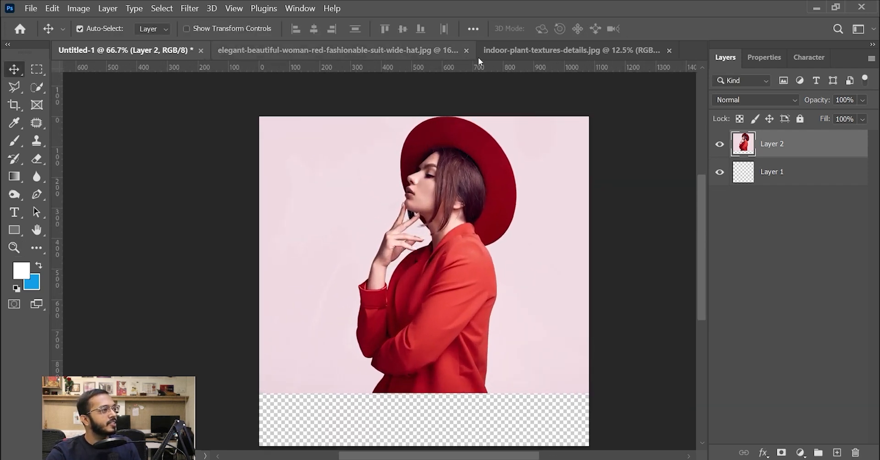
Convert the leaf image's Background into a regular layer and copy it into the Untitled-1 document above the woman photo
left_click(504, 50)
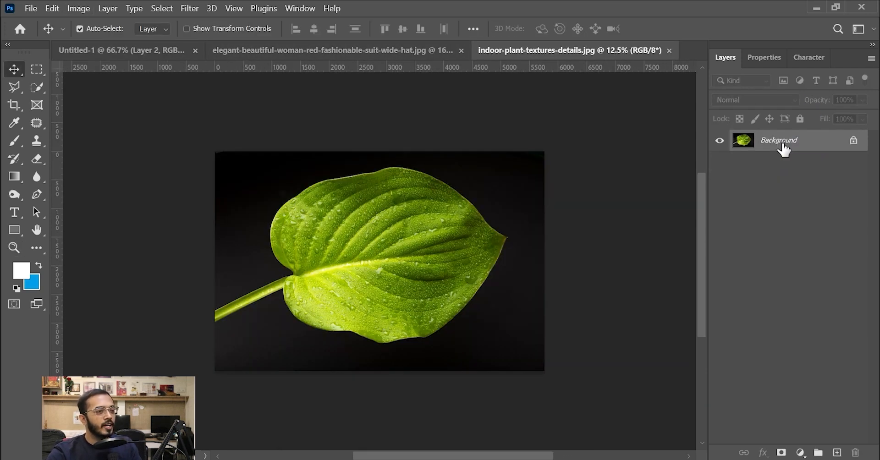
double_click(784, 149)
key("Return")
left_click_drag(392, 252, 140, 53)
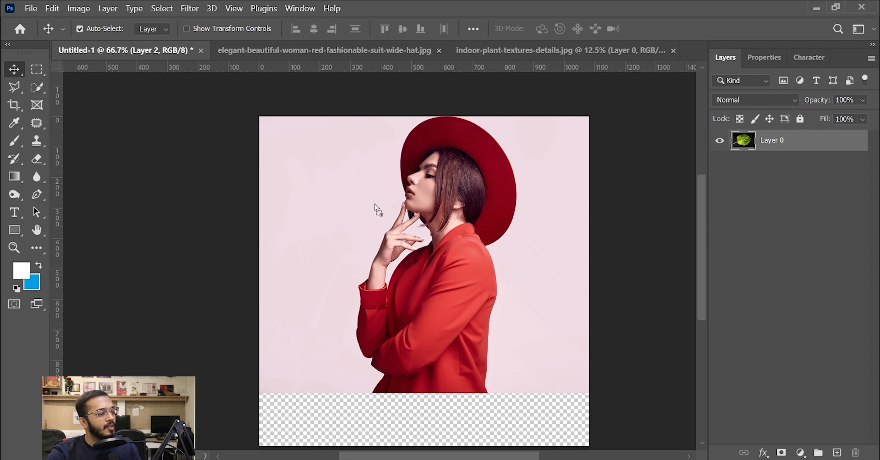
left_click_drag(375, 204, 375, 204)
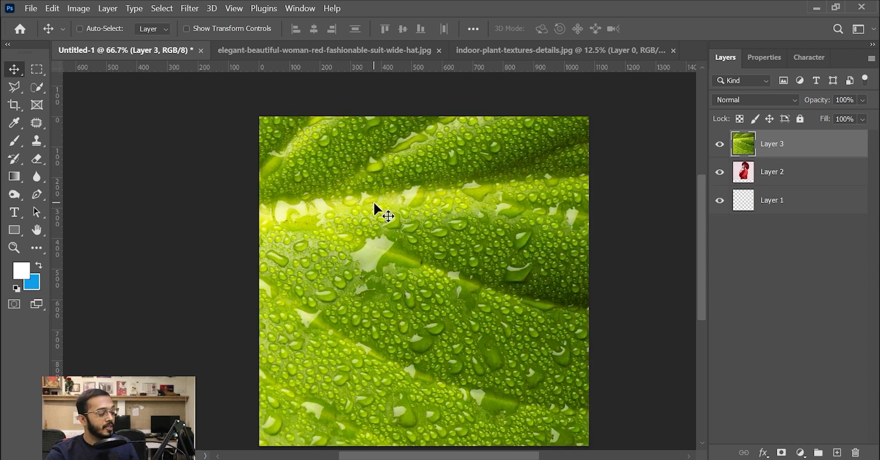
Scale the leaf photo on Layer 3 down proportionally to about 16.82% with Free Transform and apply it within the canvas
key("ctrl")
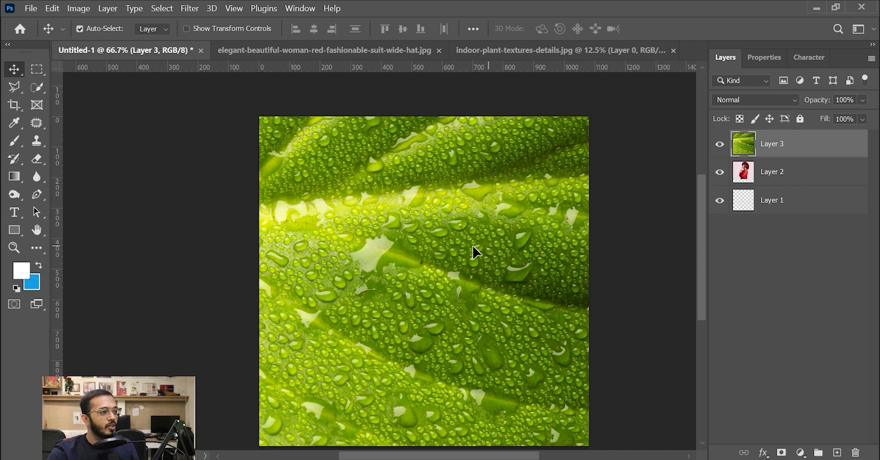
left_click_drag(472, 246, 190, 255)
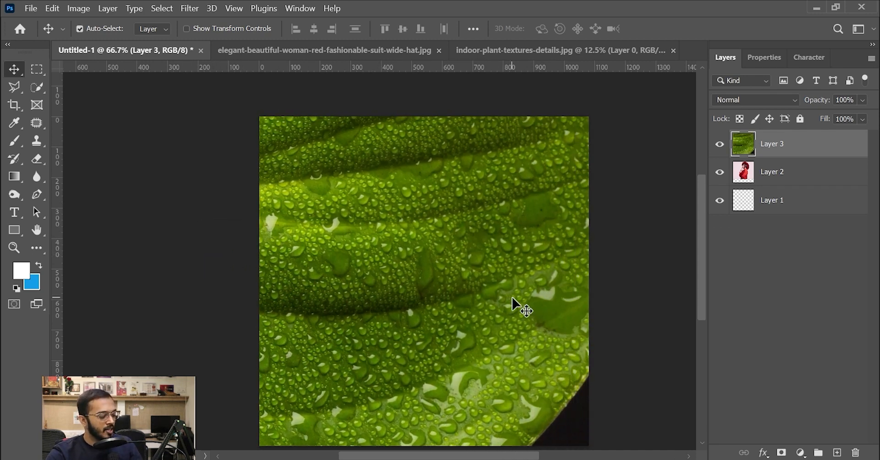
key("ctrl+minus")
key("ctrl+minus")
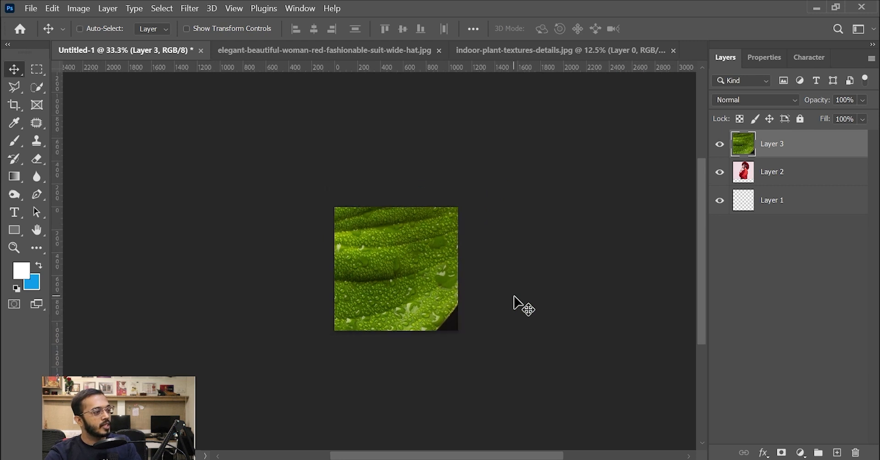
key("ctrl+t")
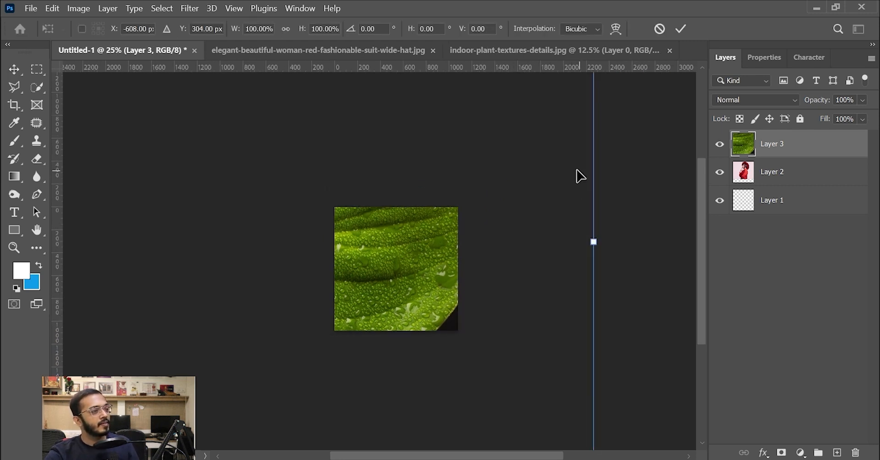
left_click_drag(527, 177, 552, 292)
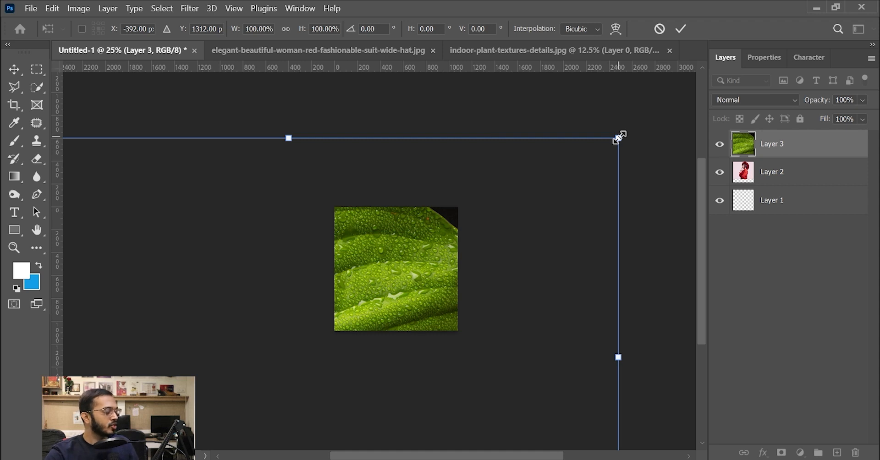
left_click_drag(619, 137, 369, 284)
left_click_drag(355, 326, 486, 246)
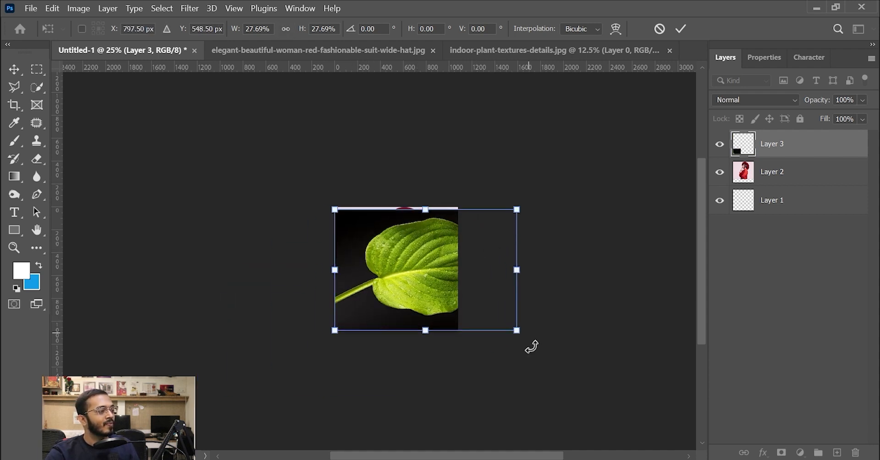
left_click_drag(517, 330, 446, 284)
key("Return")
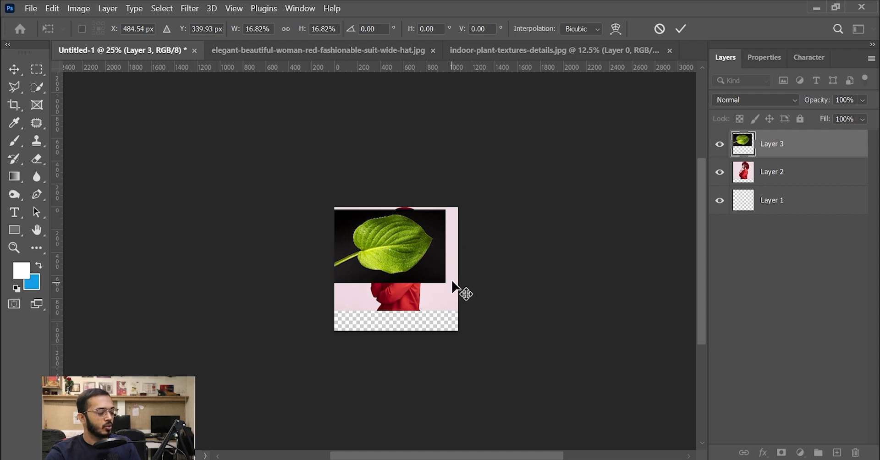
Arrange the photos: shift the woman slightly left along the canvas's top edge and center the leaf horizontally against the bottom edge
key("z")
left_click(369, 238)
left_click(378, 231)
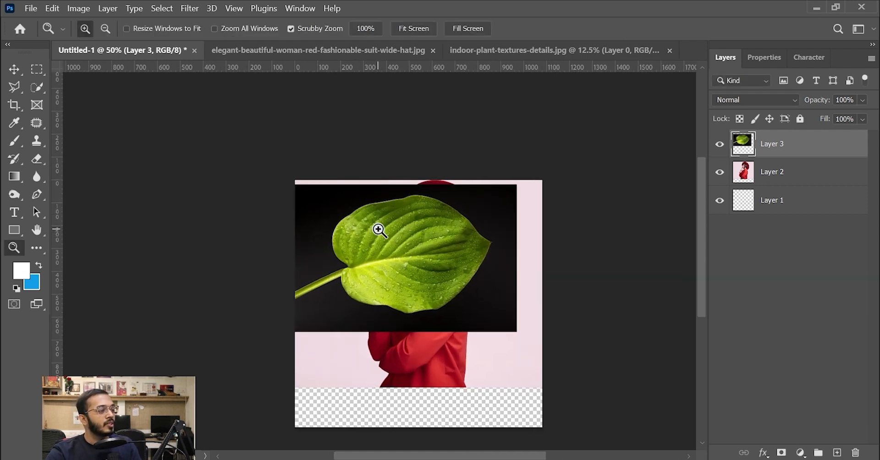
key("v")
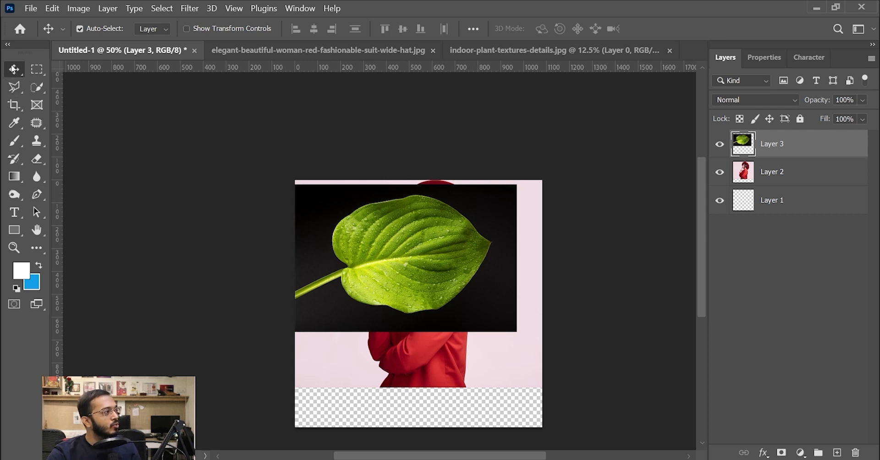
left_click_drag(394, 226, 419, 416)
left_click_drag(419, 381, 220, 294)
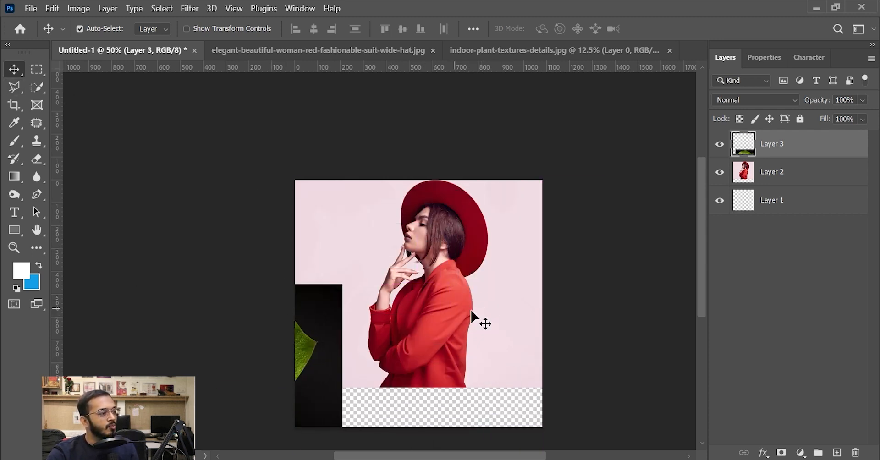
left_click_drag(324, 338, 438, 397)
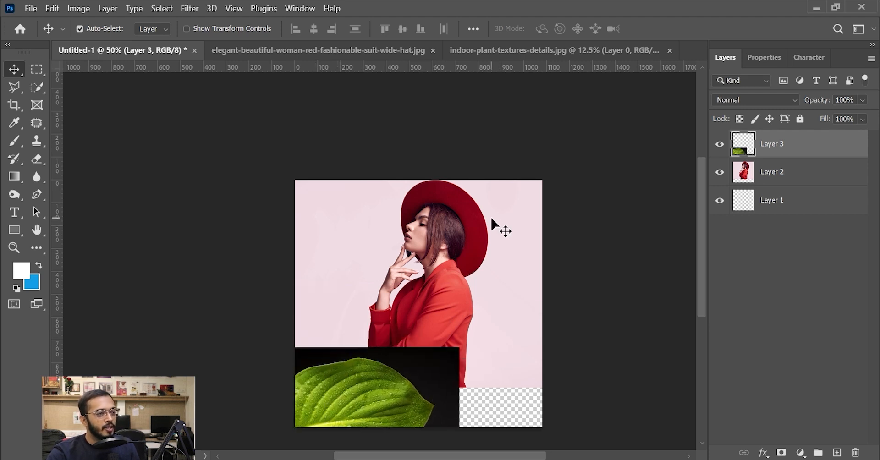
left_click_drag(491, 216, 353, 263)
left_click_drag(365, 400, 438, 332)
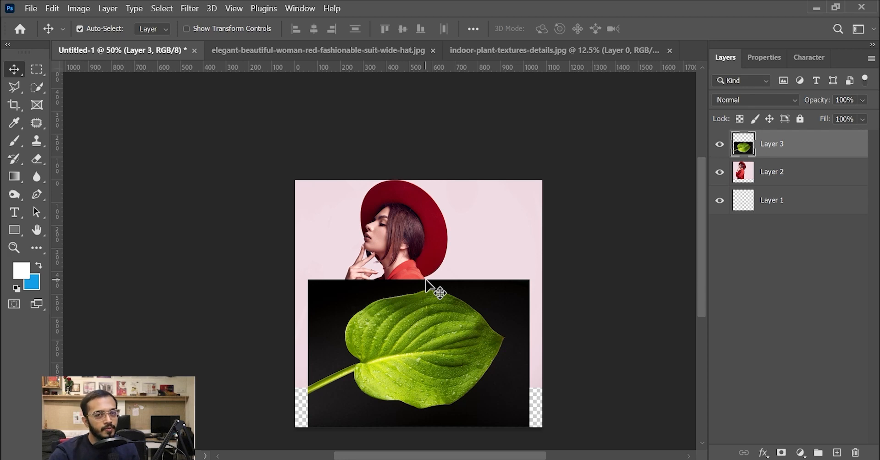
Switch to the elegant-beautiful-woman photo document and activate the Rectangular Marquee Tool
key("ctrl+Tab")
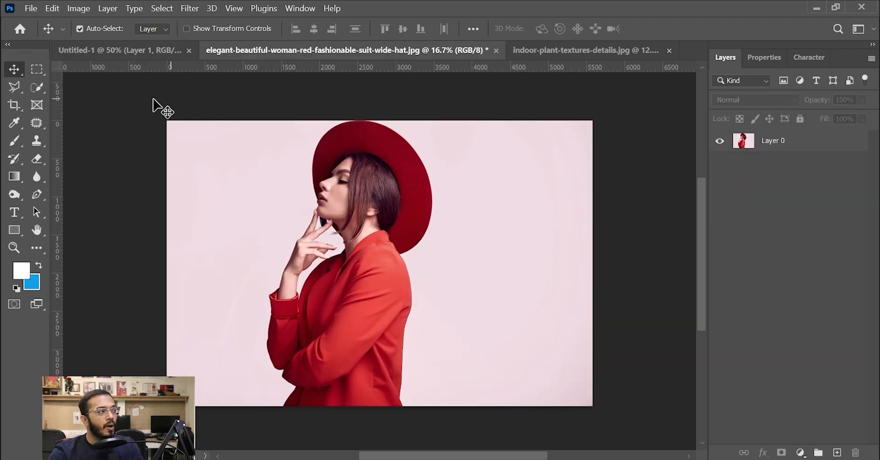
left_click(36, 71)
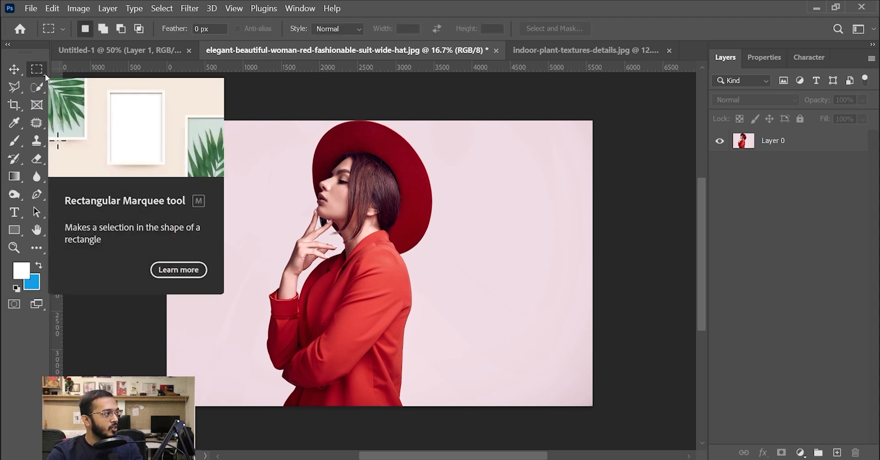
right_click(45, 73)
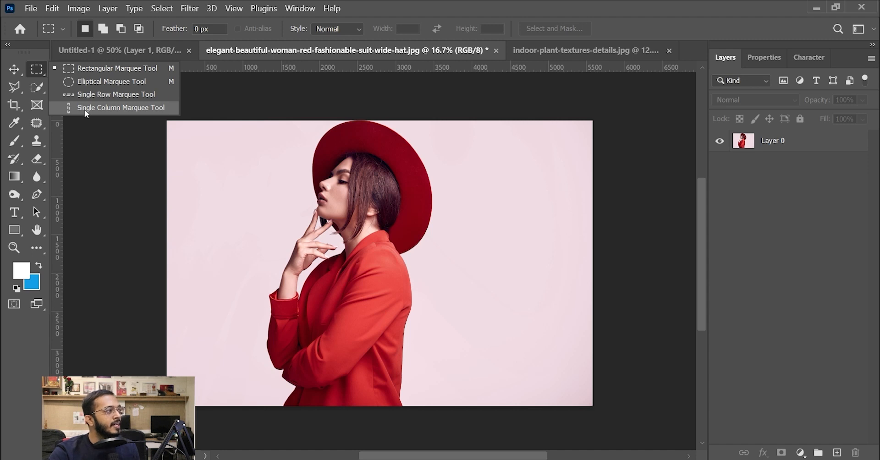
left_click(98, 69)
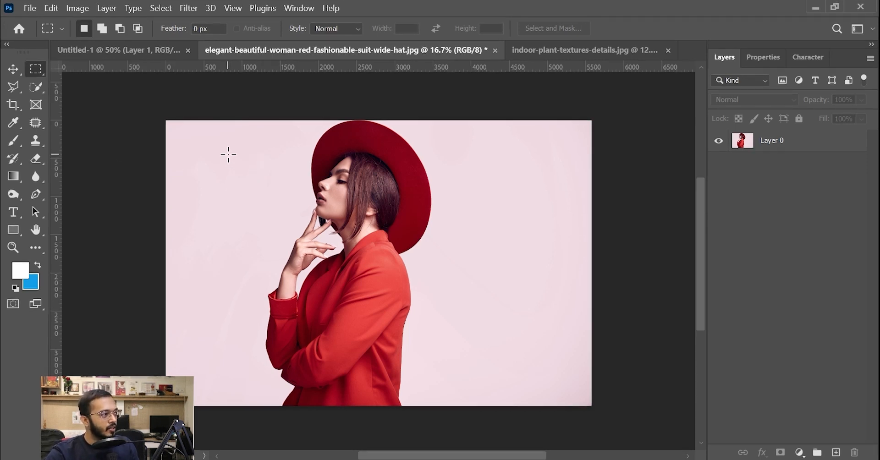
Cut a wide rectangular strip across the woman's face out of Layer 0 and paste it as a new layer
left_click_drag(225, 152, 589, 231)
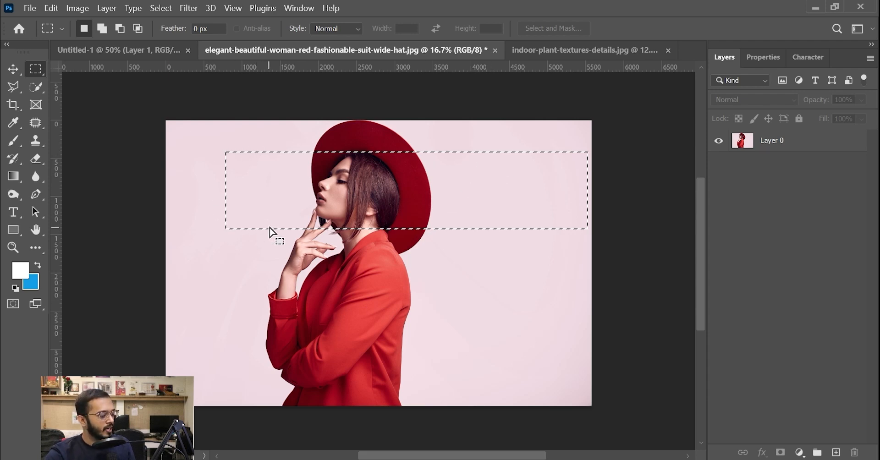
key("z")
left_click_drag(287, 192, 184, 222)
left_click_drag(242, 196, 291, 204)
left_click_drag(344, 236, 327, 232)
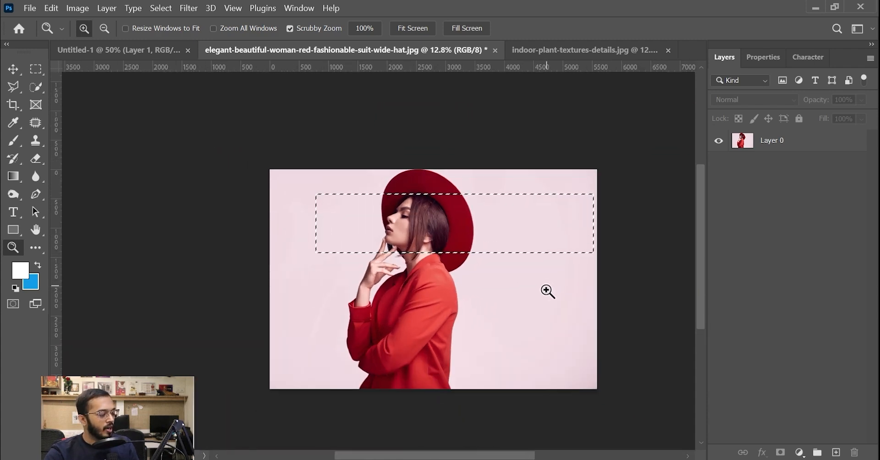
key("h")
left_click_drag(594, 283, 563, 292)
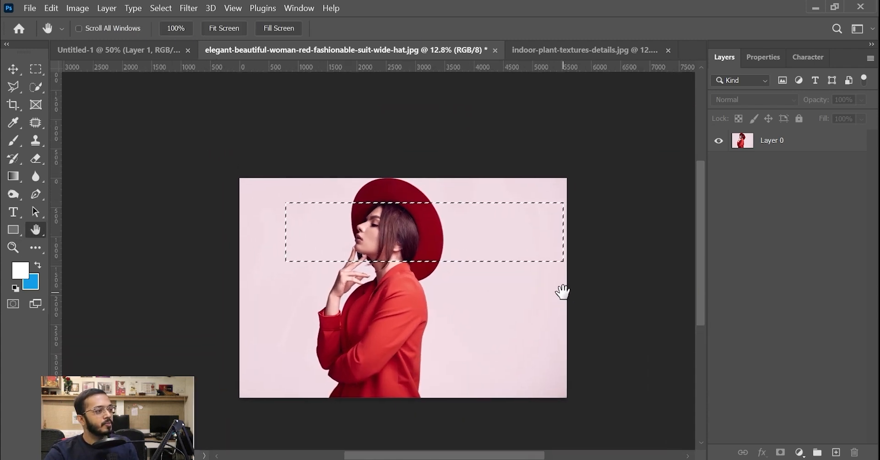
left_click(11, 69)
left_click(814, 148)
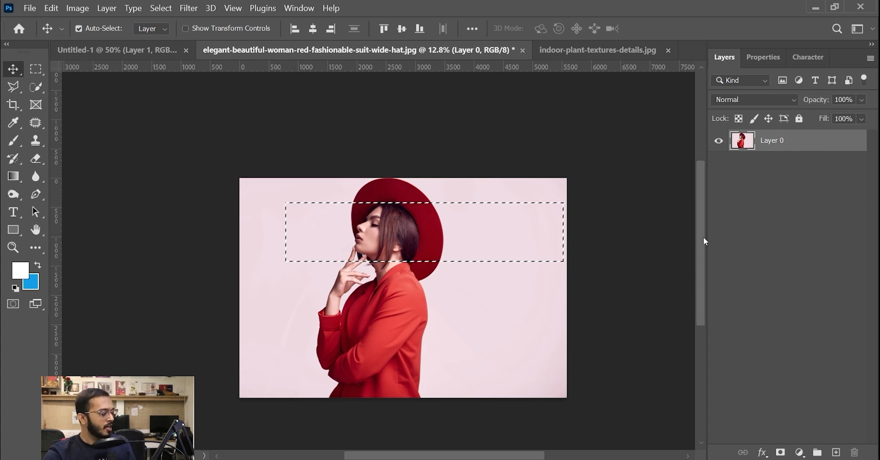
key("Delete")
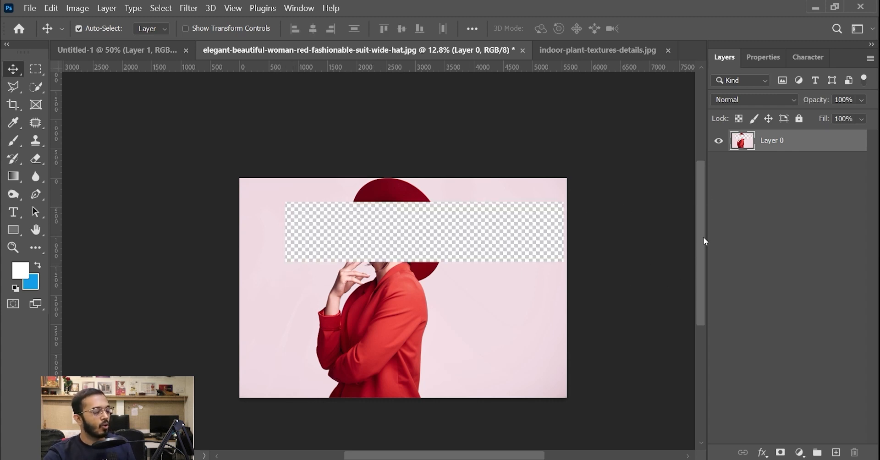
key("ctrl+v")
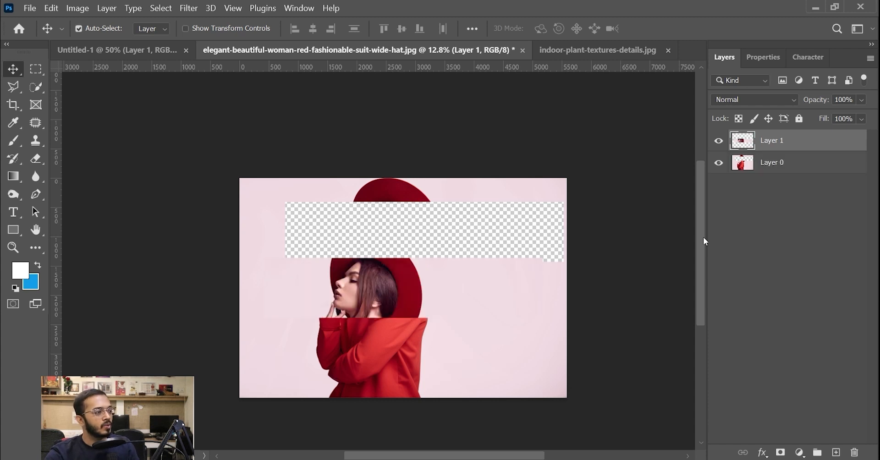
Toggle the visibility of Layer 1 and Layer 0 in turn to compare the pasted strip with the remaining photo
left_click(718, 163)
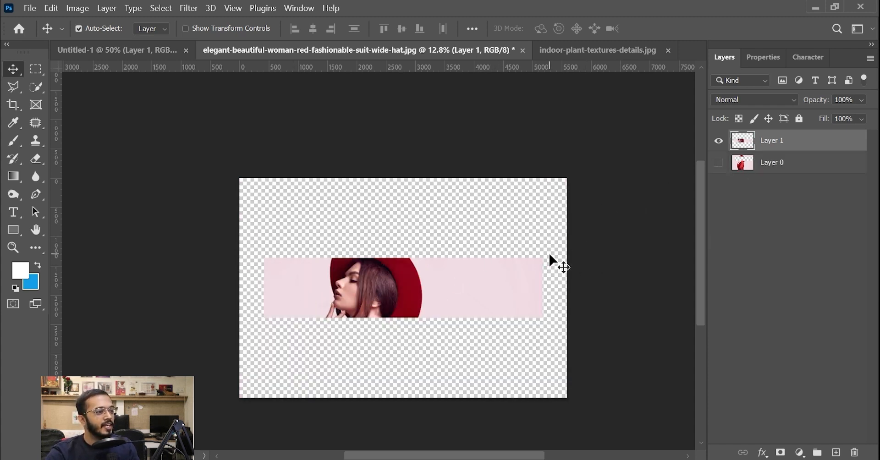
left_click(718, 141)
left_click(718, 163)
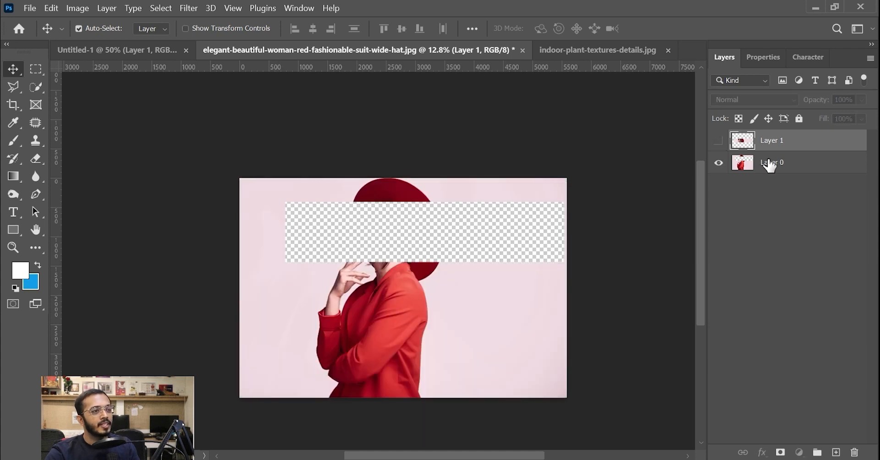
left_click(770, 163)
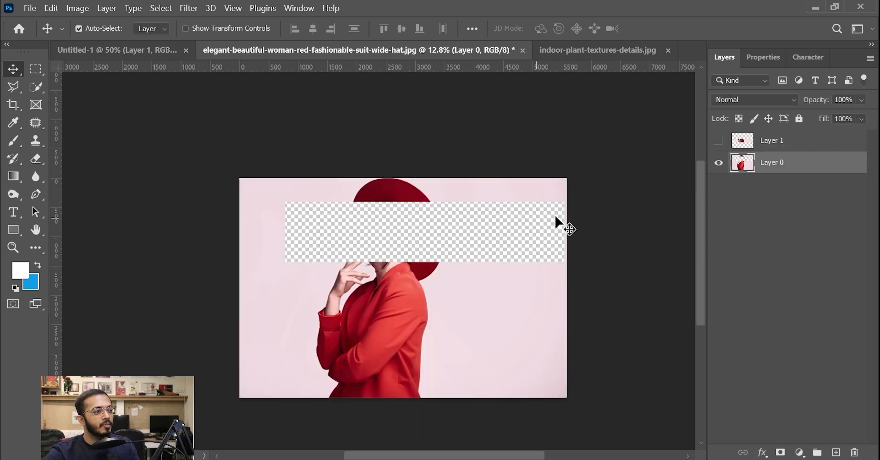
left_click(718, 163)
left_click(718, 141)
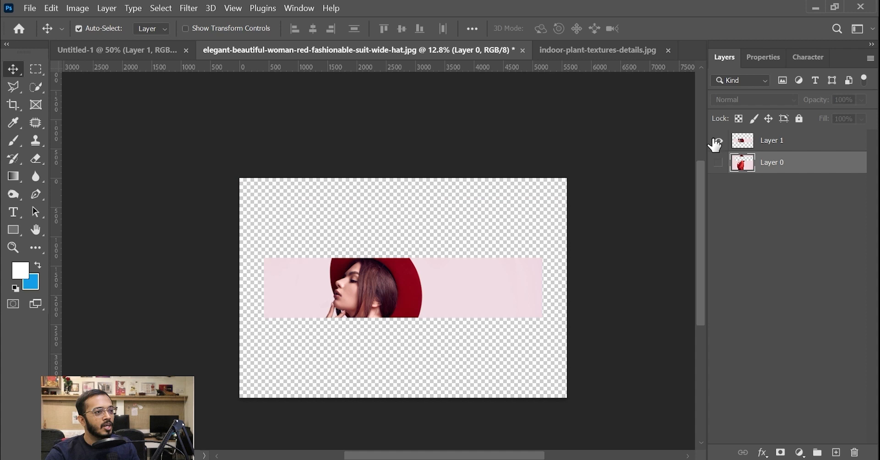
left_click(772, 141)
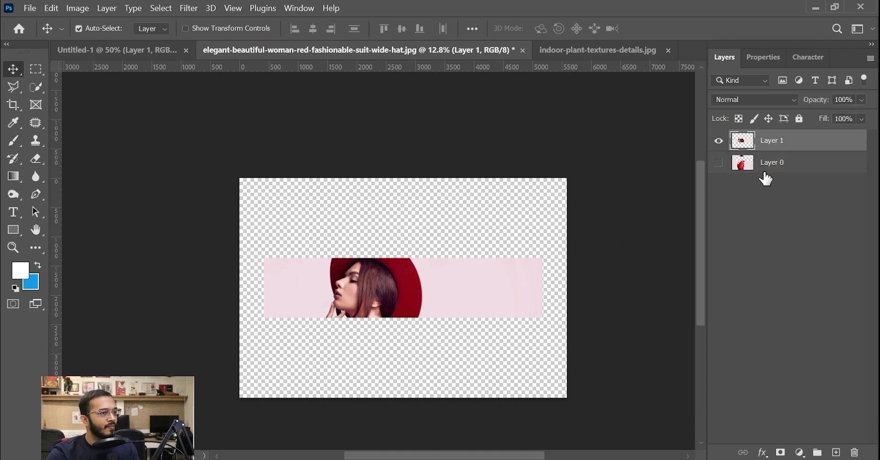
left_click(718, 140)
left_click(718, 163)
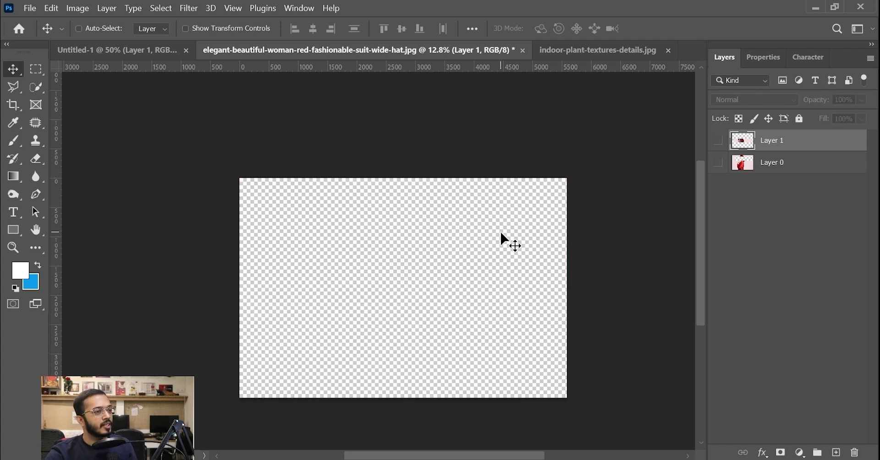
Undo the cutting and pasting of the face strip and clear the selection
key("ctrl+e")
key("ctrl+z")
key("ctrl+z")
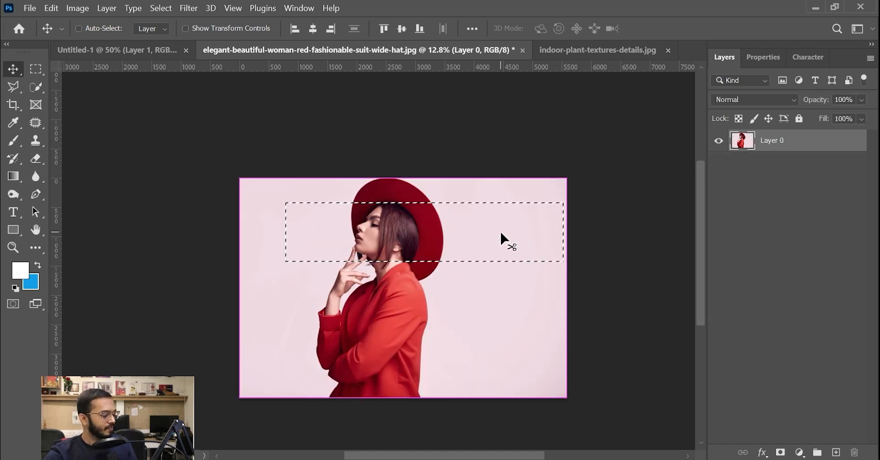
key("ctrl+d")
key("z")
scroll(367, 255, "down", 1)
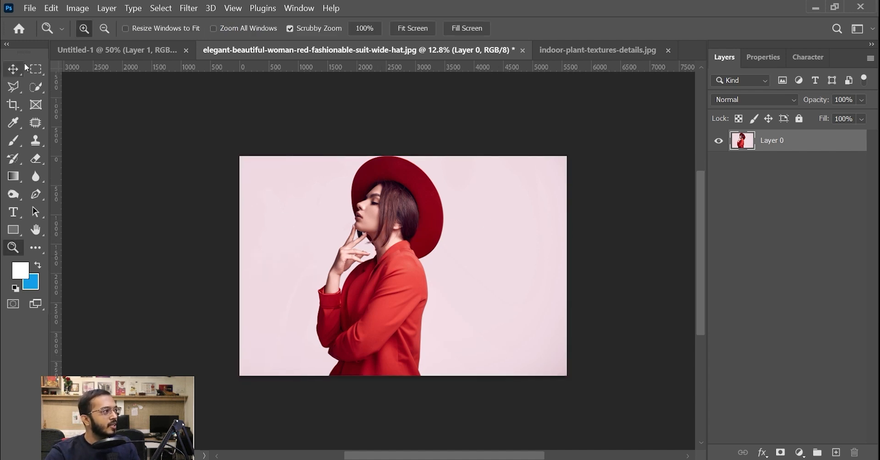
Select a rectangular area around the woman's hat and upper body and copy it from Layer 0 onto a new layer
left_click(38, 68)
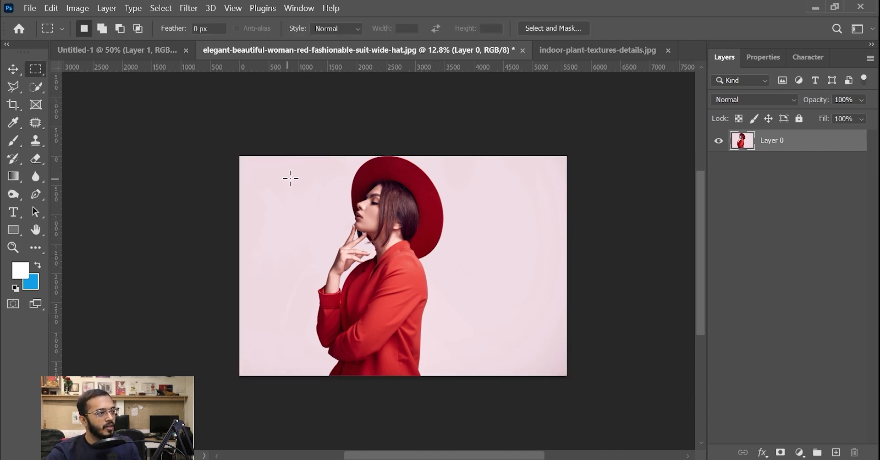
left_click_drag(284, 172, 476, 349)
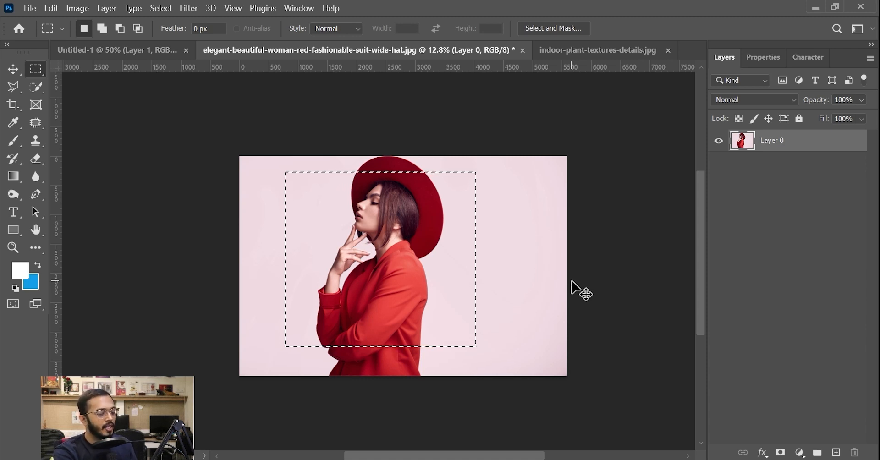
key("ctrl+j")
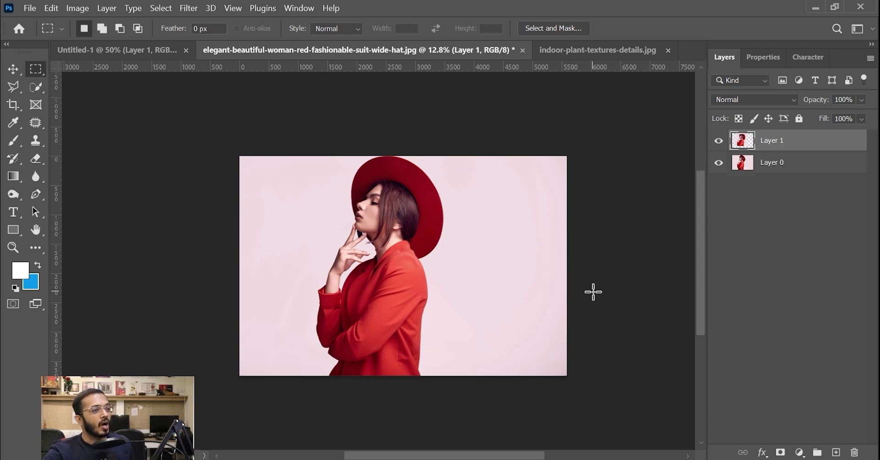
Toggle the visibility of Layer 1 and Layer 0 in turn to compare the copied area with the intact original photo
left_click(718, 141)
left_click(764, 166)
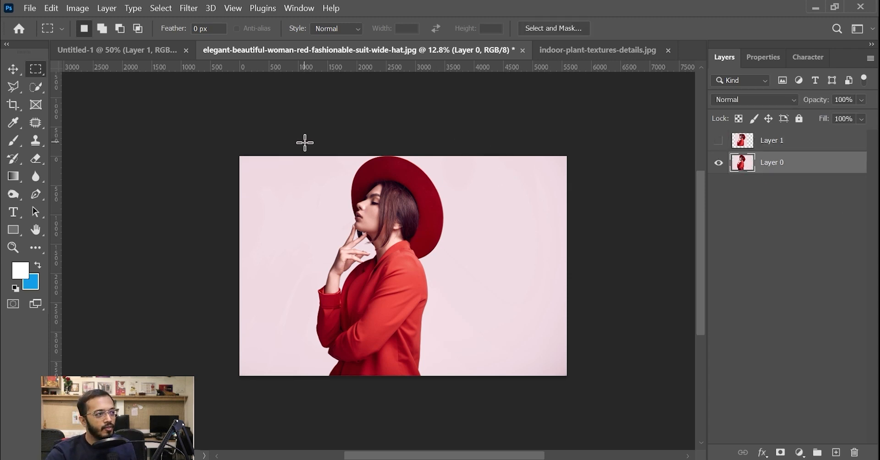
left_click(719, 164)
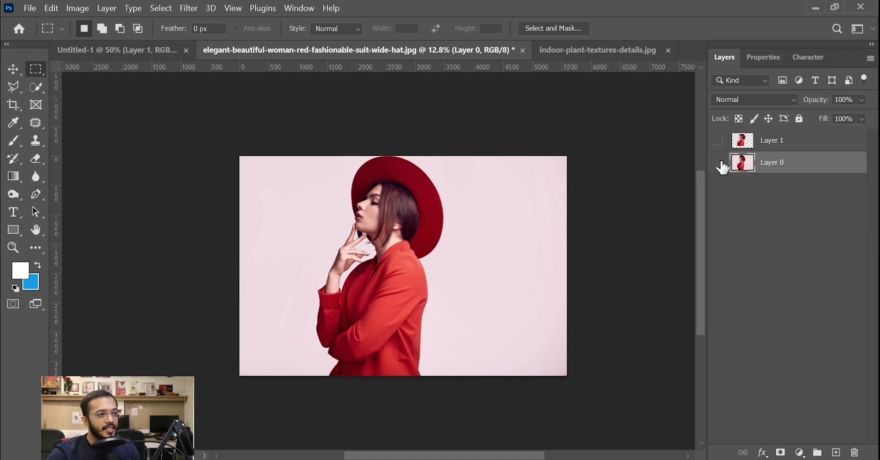
left_click(719, 140)
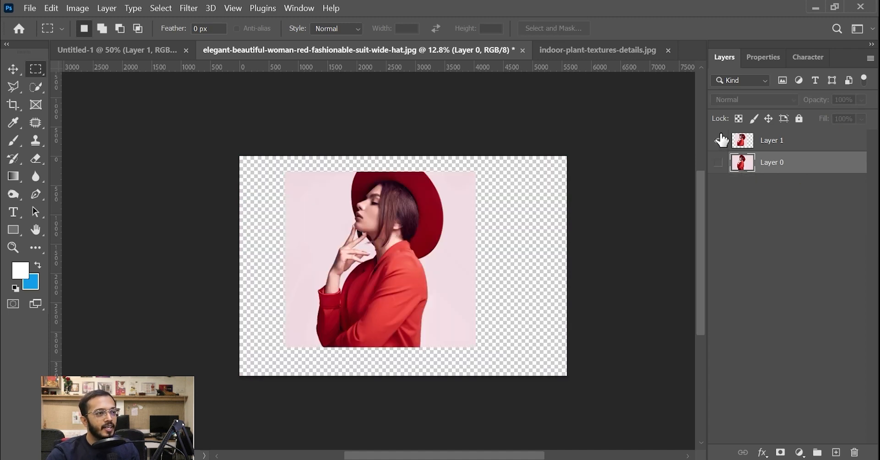
left_click(783, 141)
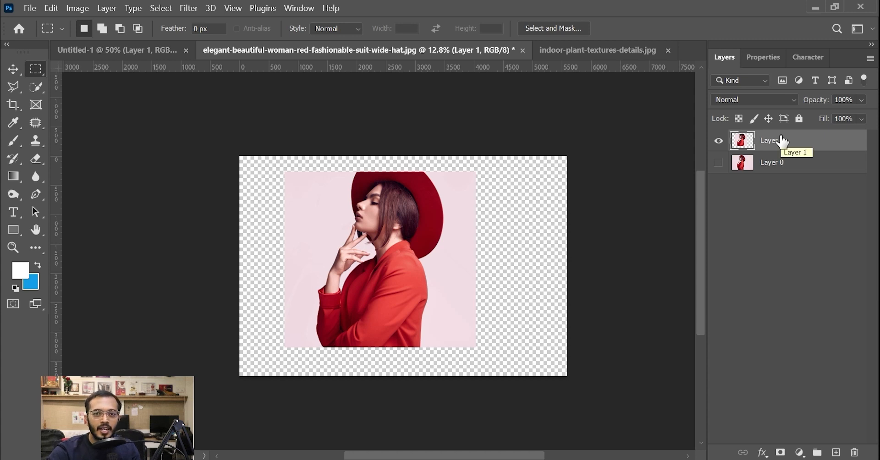
left_click(718, 140)
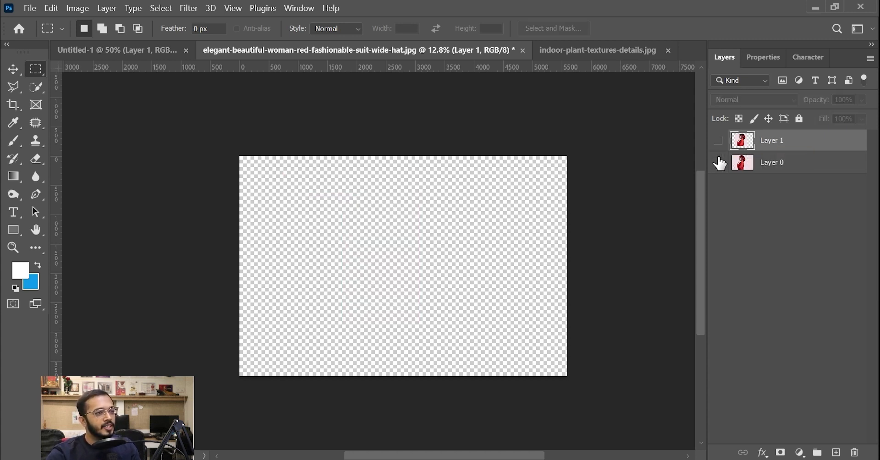
left_click(719, 164)
left_click(787, 165)
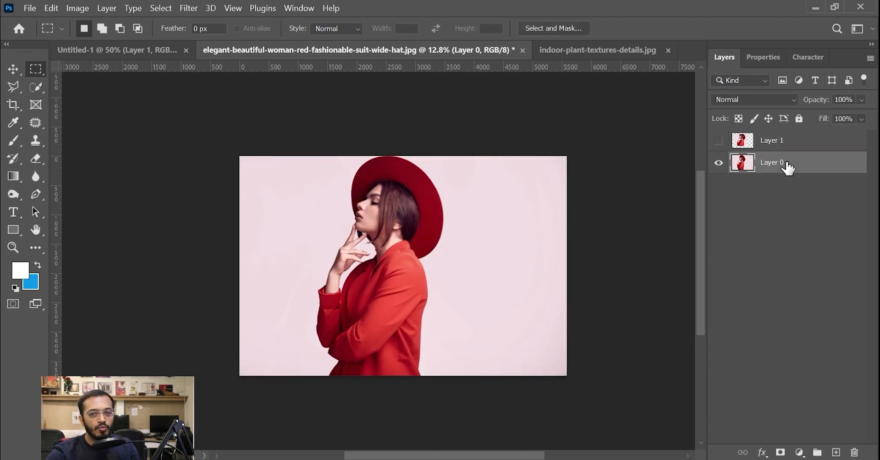
left_click(719, 163)
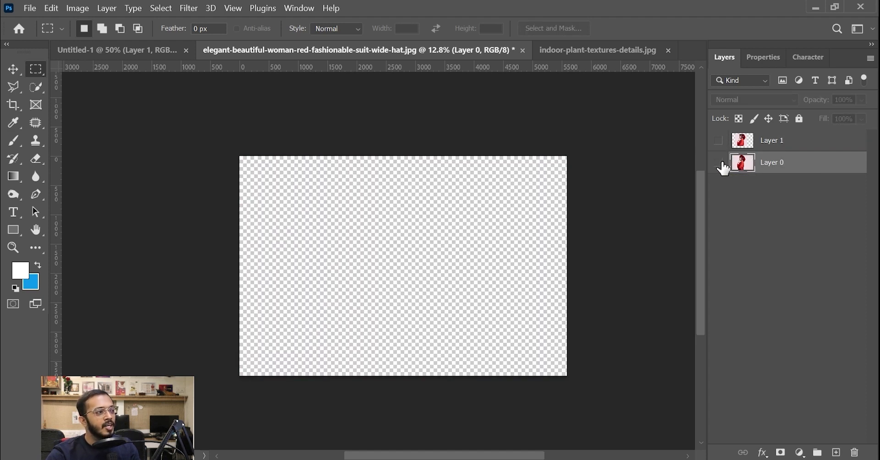
left_click(719, 141)
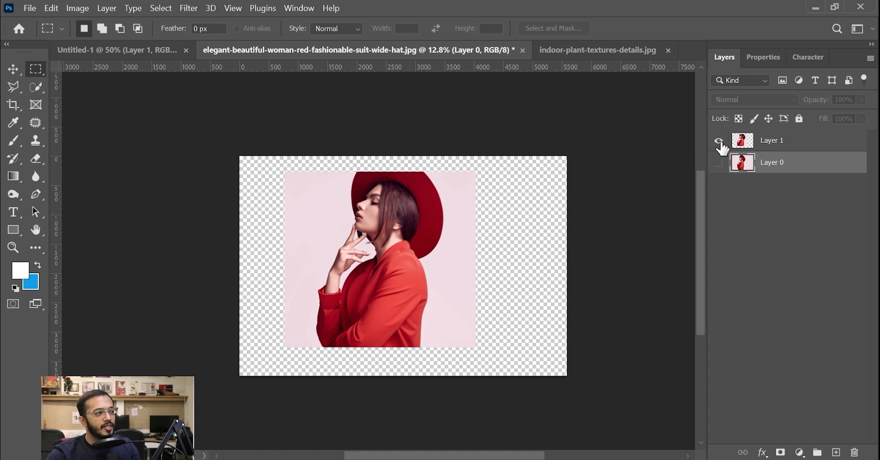
left_click(778, 143)
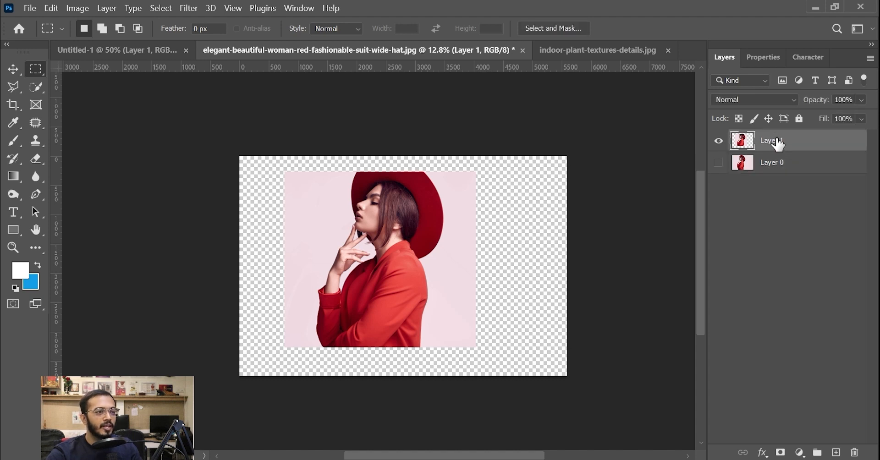
left_click(719, 142)
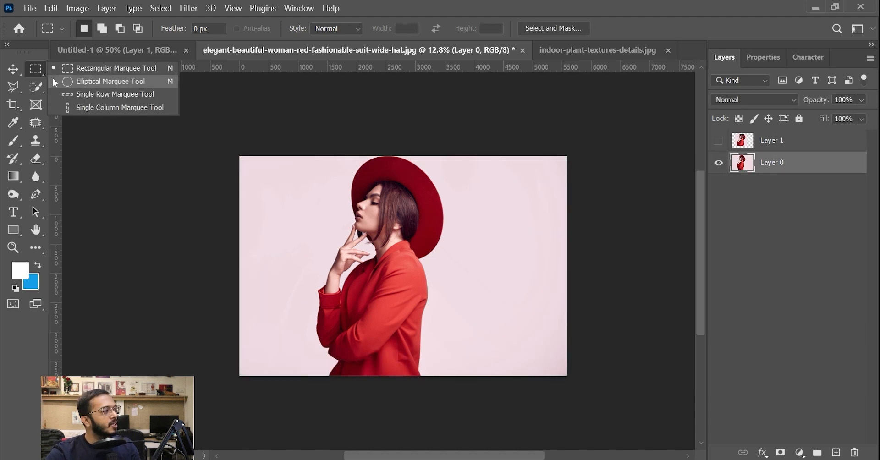
Delete Layer 1, keeping only Layer 0 with the full photo of the woman
left_click(110, 67)
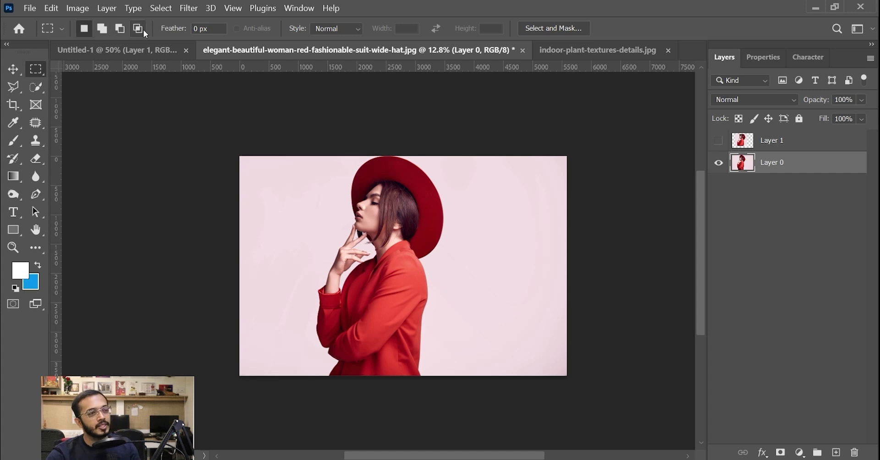
left_click(790, 146)
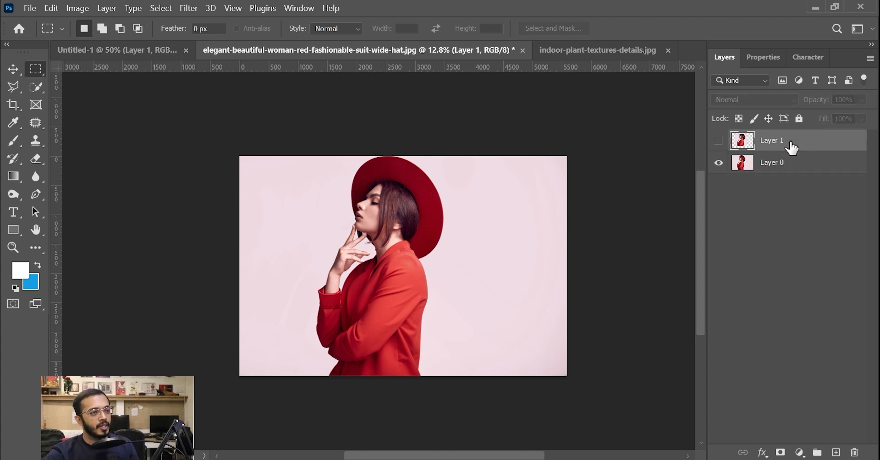
key("Delete")
Draw a rectangular marquee selection around the woman's hat and upper body on Layer 0
key("z")
left_click(373, 227)
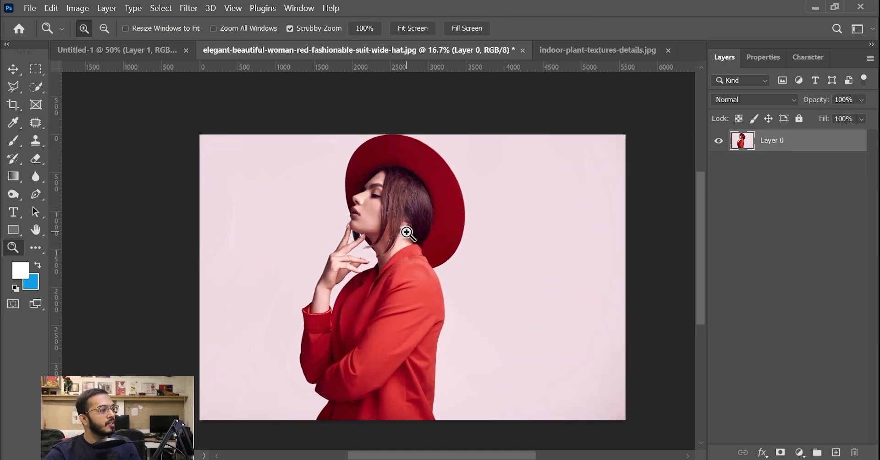
left_click(40, 71)
left_click_drag(301, 147, 501, 349)
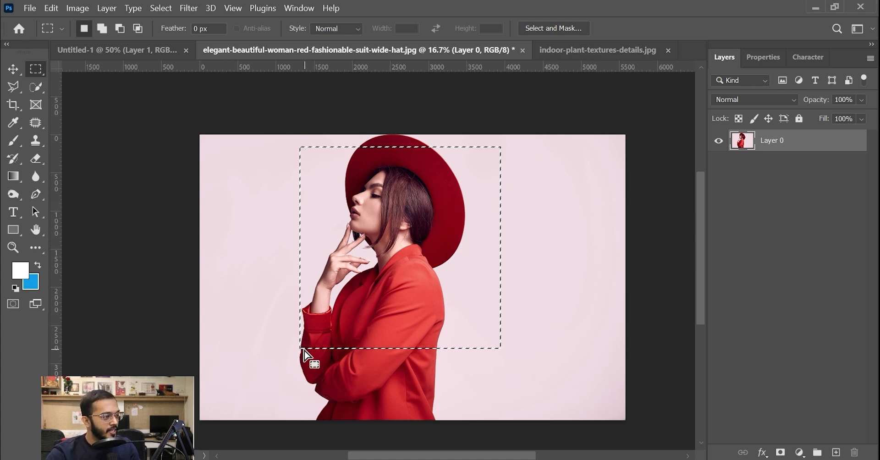
Add rectangles to the selection, extending it down to the photo's lower edge and across the empty background behind the woman
left_click(101, 29)
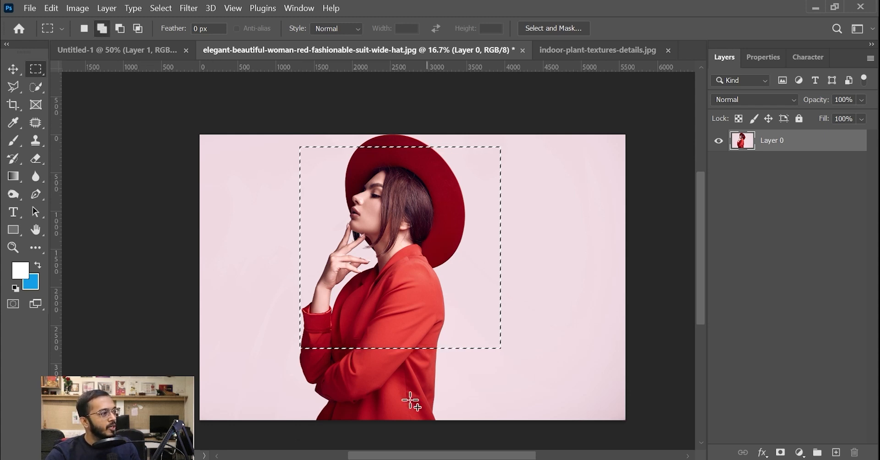
left_click_drag(298, 339, 501, 431)
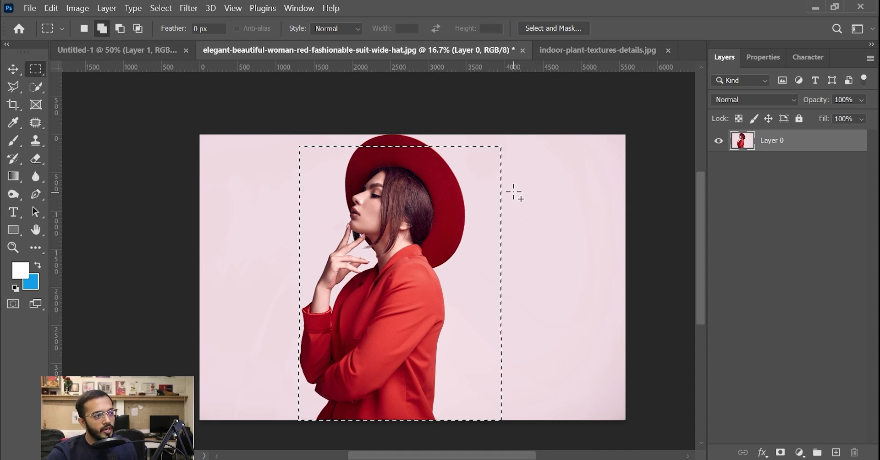
left_click_drag(500, 154, 515, 185)
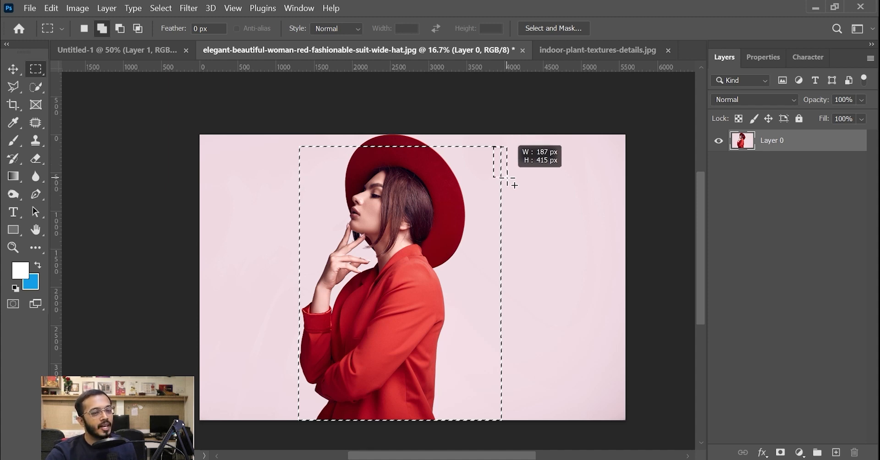
left_click_drag(515, 185, 622, 317)
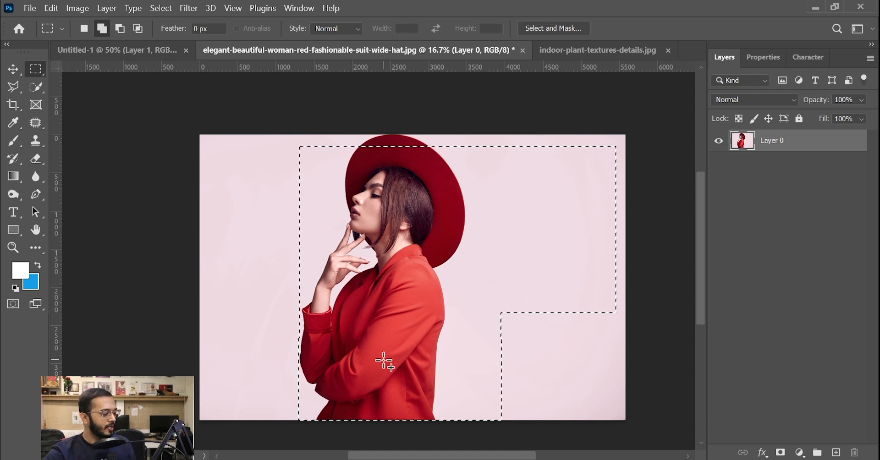
Copy the combined selection onto a new layer, view it with Layer 0 hidden, and undo the copy
key("ctrl+j")
left_click(719, 162)
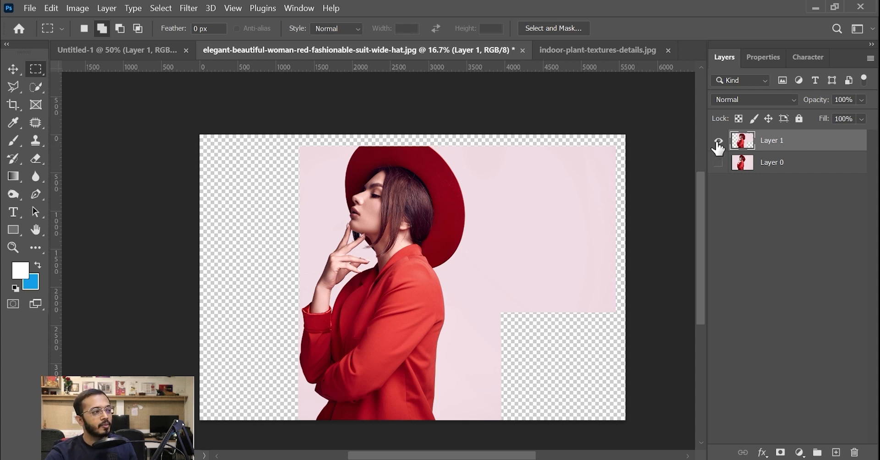
key("ctrl+z")
key("ctrl+z")
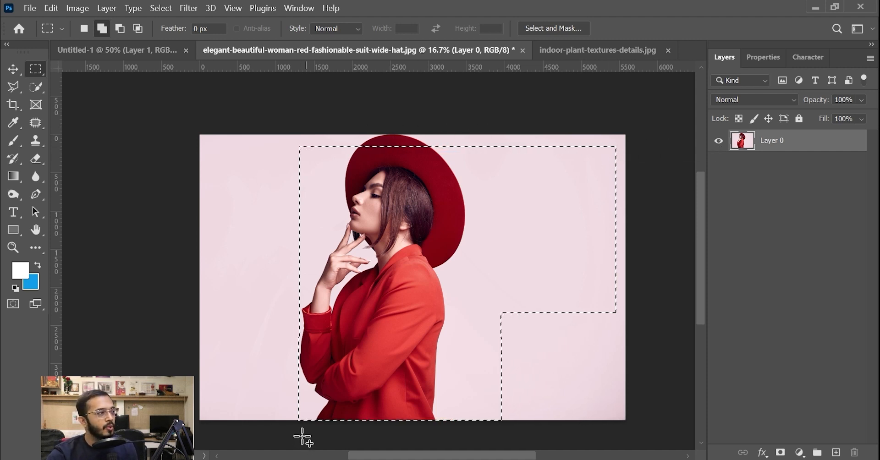
Subtract the background extension behind the woman and the strip below her elbow from the selection
left_click(121, 29)
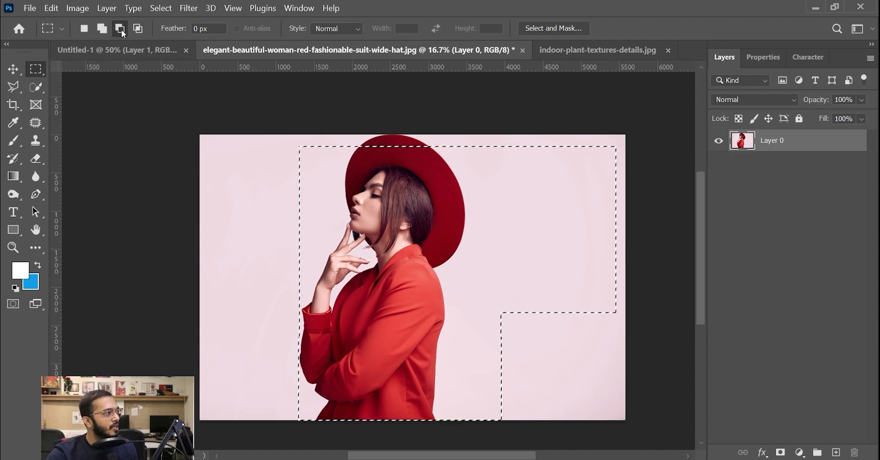
left_click_drag(627, 135, 607, 239)
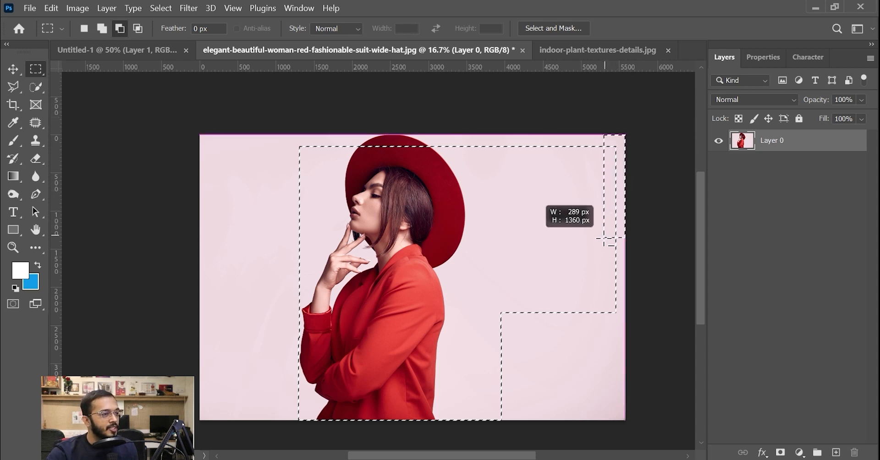
left_click_drag(585, 271, 499, 430)
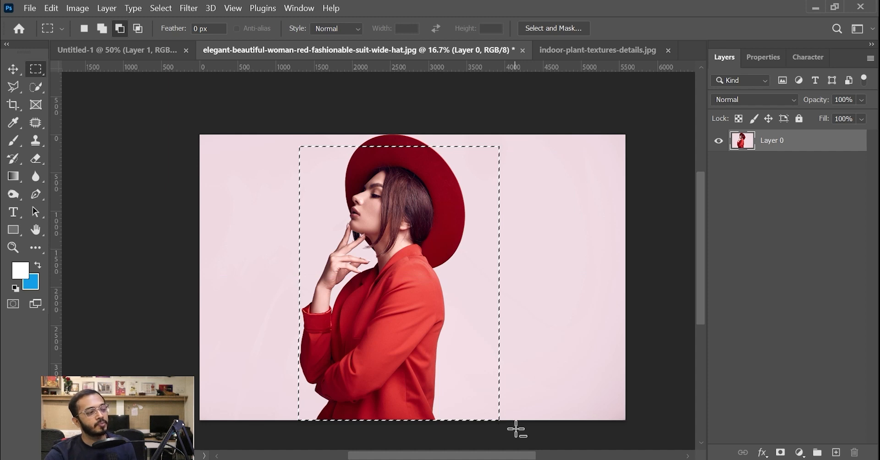
left_click_drag(515, 420, 204, 324)
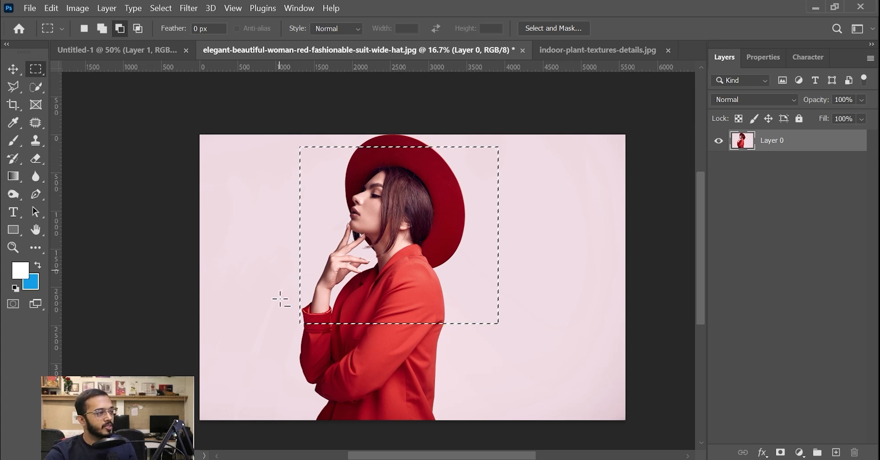
Copy the reduced selection onto a new layer, view it with Layer 0 hidden, and delete the copy
key("ctrl+j")
left_click(718, 163)
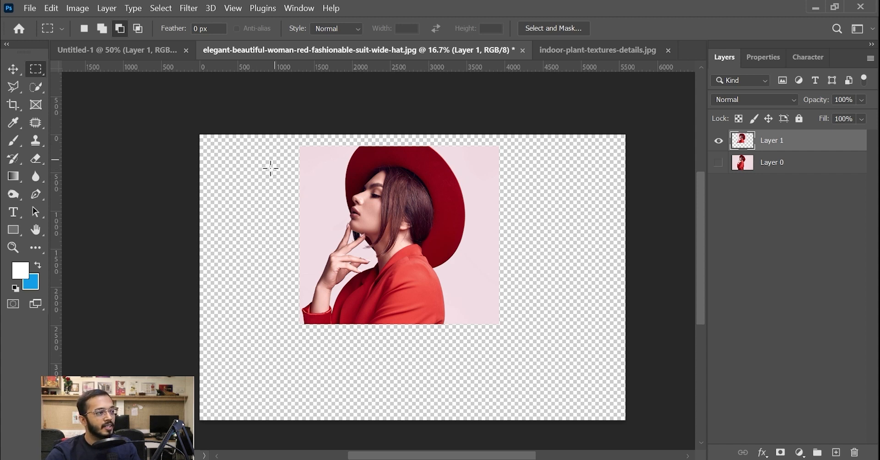
left_click(719, 141)
left_click(718, 141)
key("Delete")
left_click(718, 141)
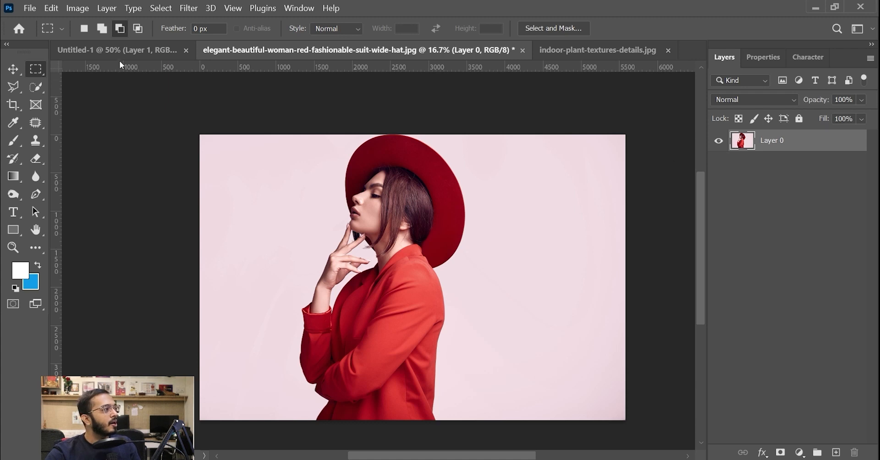
Draw a tall rectangular marquee selection around the woman, spanning nearly the full height of the photo
right_click(33, 73)
left_click(78, 68)
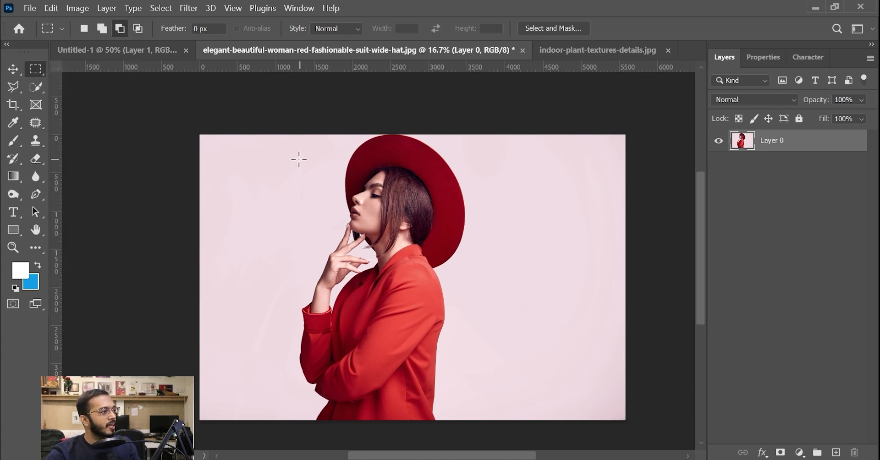
left_click_drag(277, 138, 494, 419)
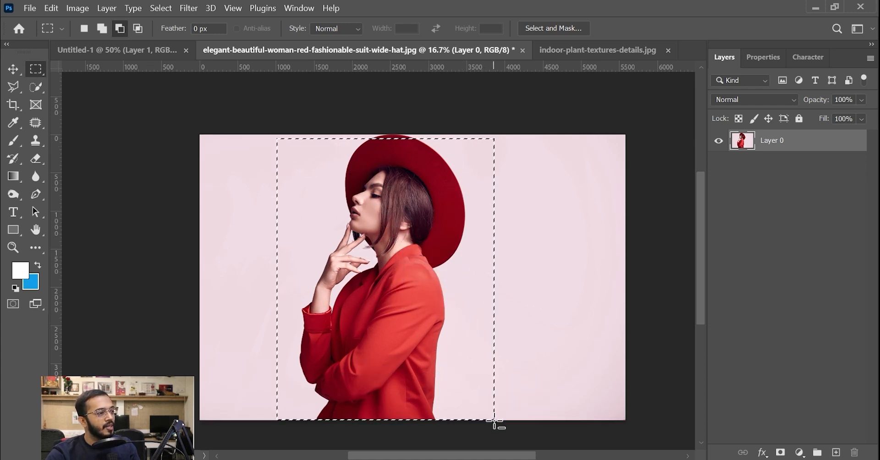
Intersect the rectangle with a large elliptical marquee and copy the overlap onto a new layer, hiding Layer 0
left_click(138, 29)
key("shift+m")
left_click_drag(240, 145, 490, 402)
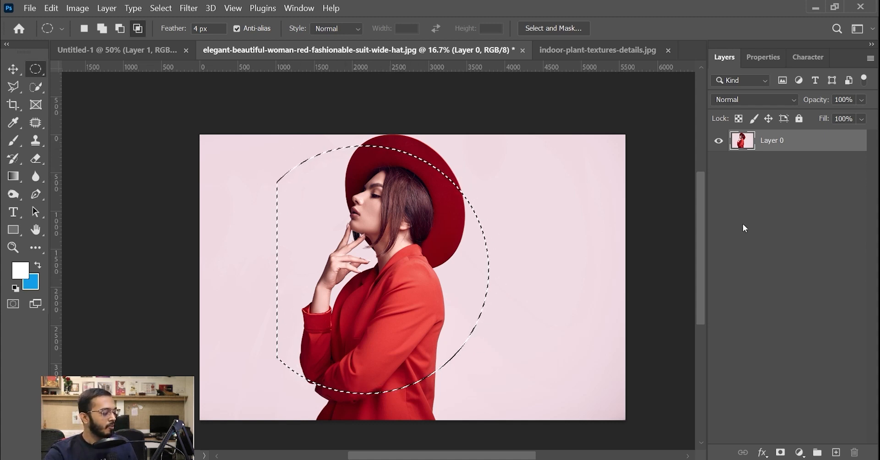
key("ctrl+j")
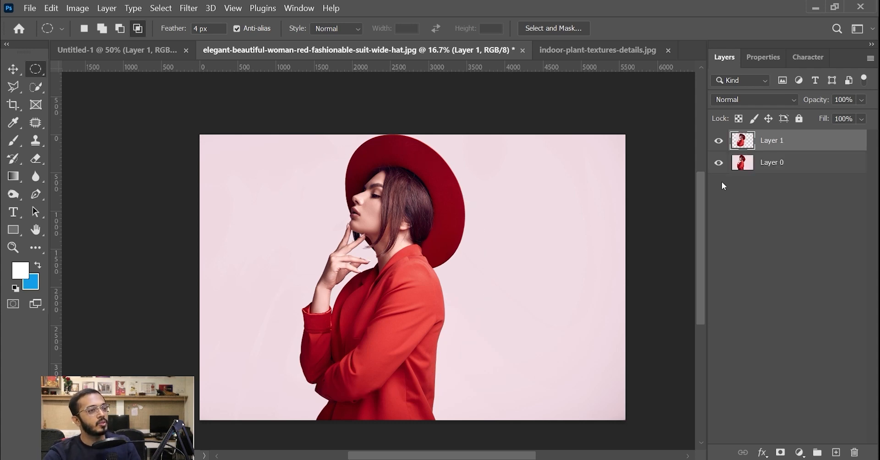
left_click(718, 162)
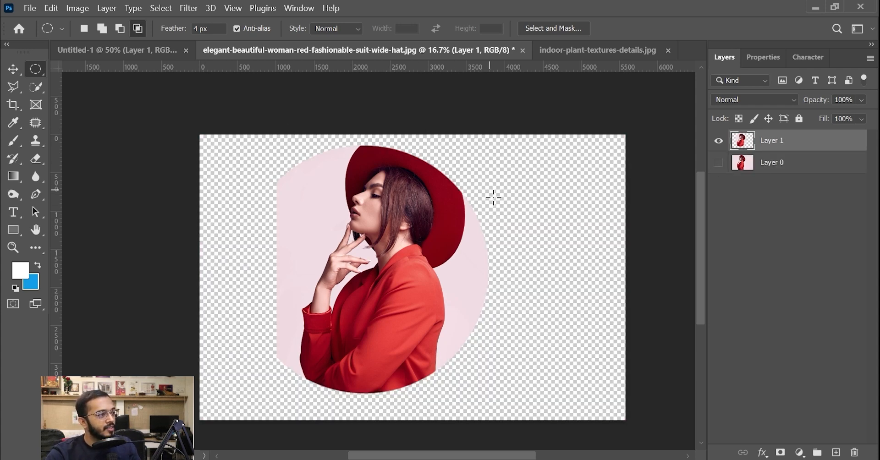
Add a white-filled layer between Layer 1 and Layer 0, and move the cut-out woman slightly right and down
left_click(810, 162)
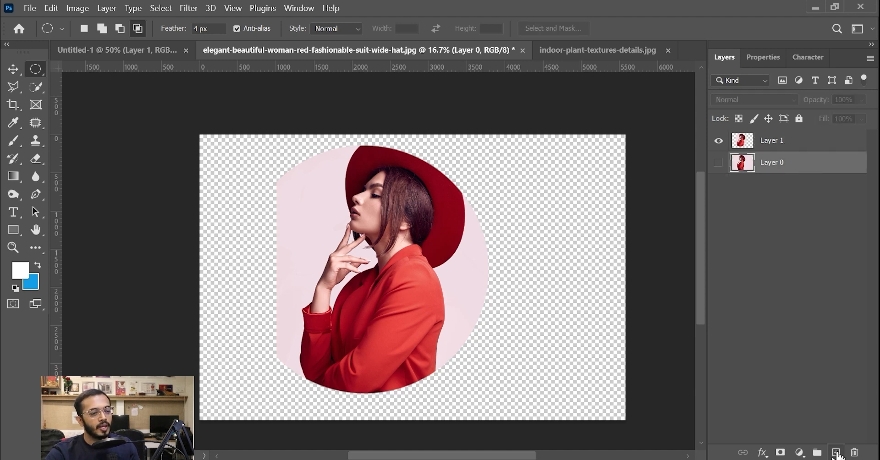
left_click(836, 453)
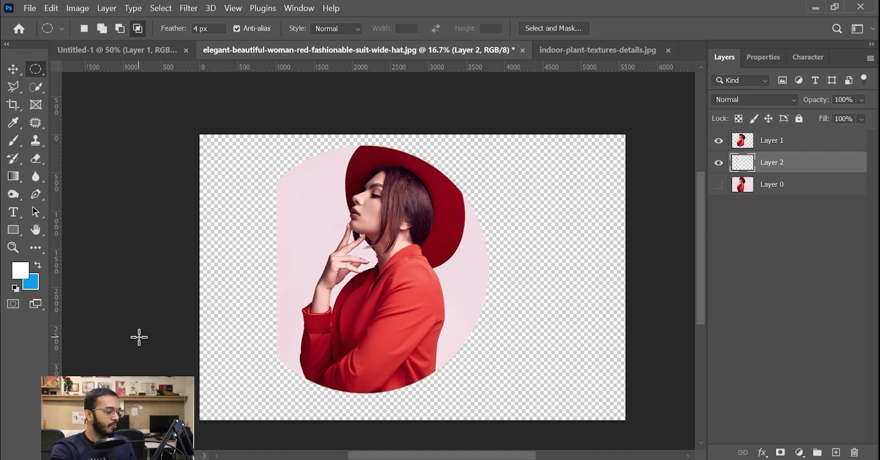
key("alt+BackSpace")
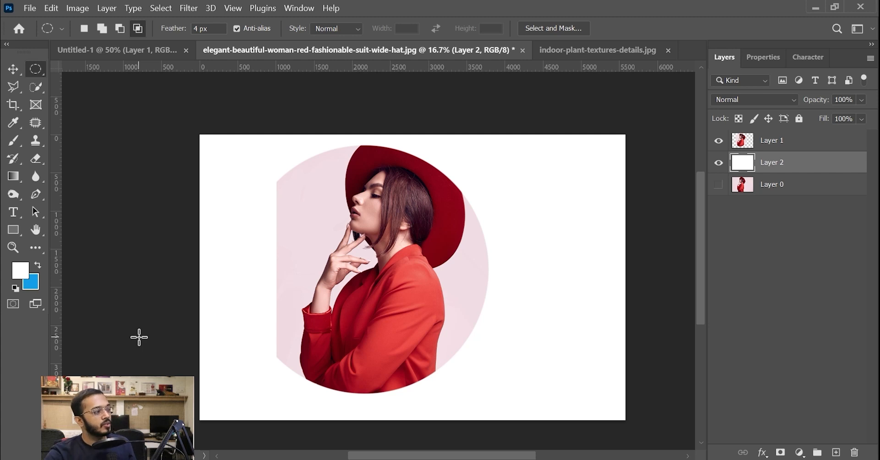
left_click(14, 65)
left_click_drag(375, 324, 445, 332)
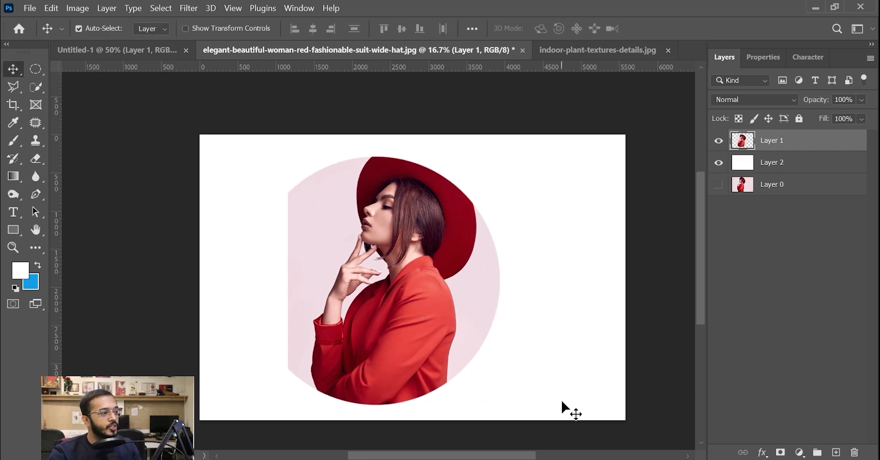
Move the cut-out woman further right and add the headline "mIAMI FASHION" on the empty white area beside her
left_click_drag(379, 310, 456, 311)
left_click(13, 213)
left_click(246, 266)
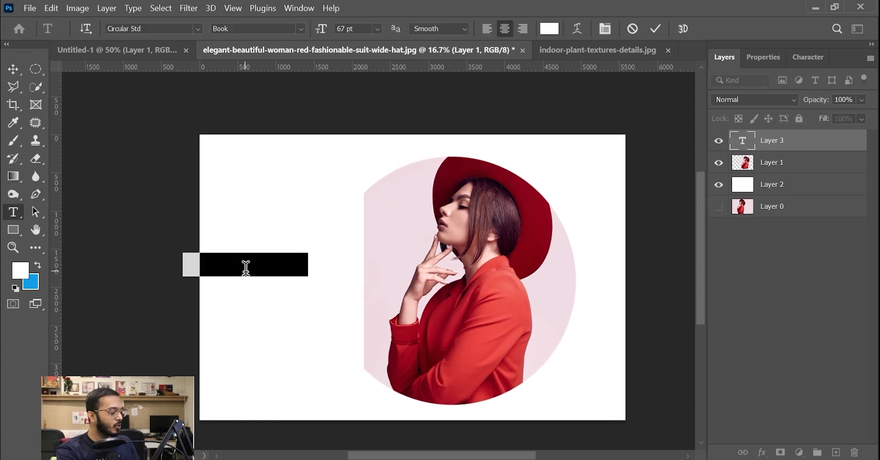
key("BackSpace")
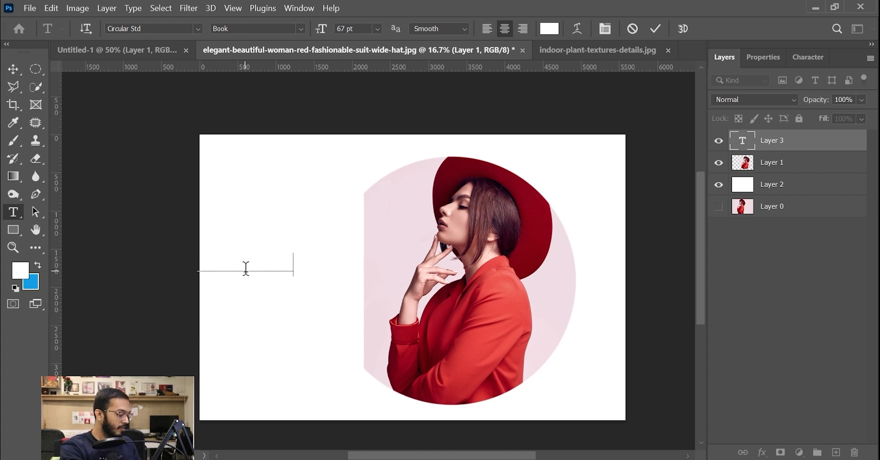
key("ctrl+a")
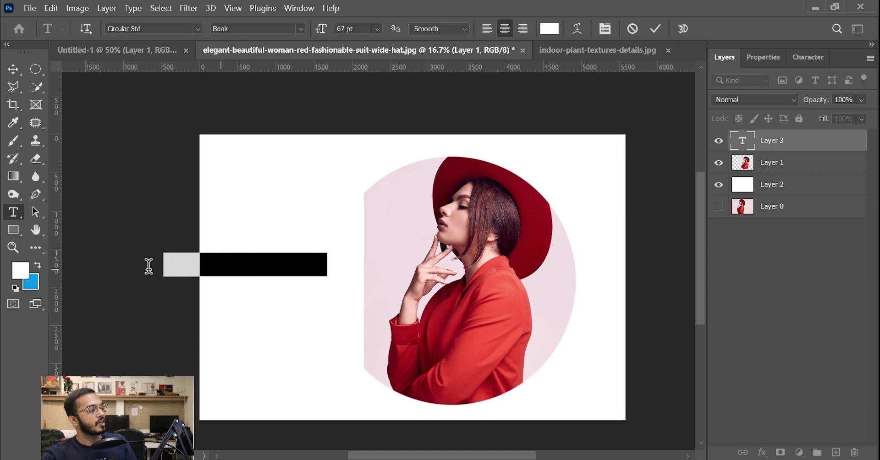
Color the headline text black and move it closer to the cut-out woman
left_click(24, 273)
left_click_drag(257, 227, 323, 264)
left_click(552, 77)
left_click(13, 68)
Search the fonts for signature styles and set the whole headline in Michigan Signature
left_click(13, 212)
left_click(281, 257)
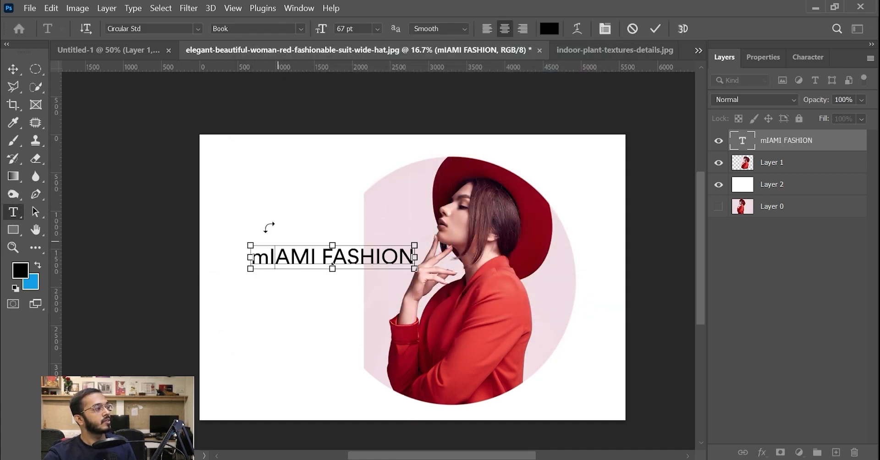
key("ctrl+a")
type("SING")
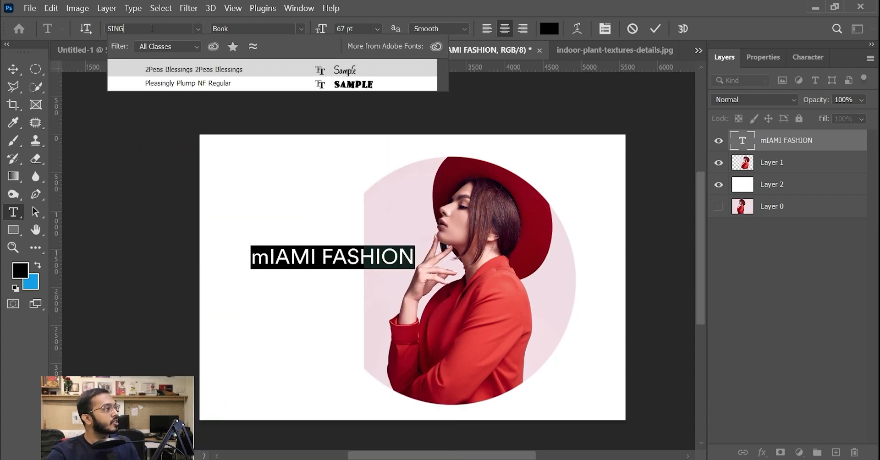
key("BackSpace")
key("BackSpace")
type("G")
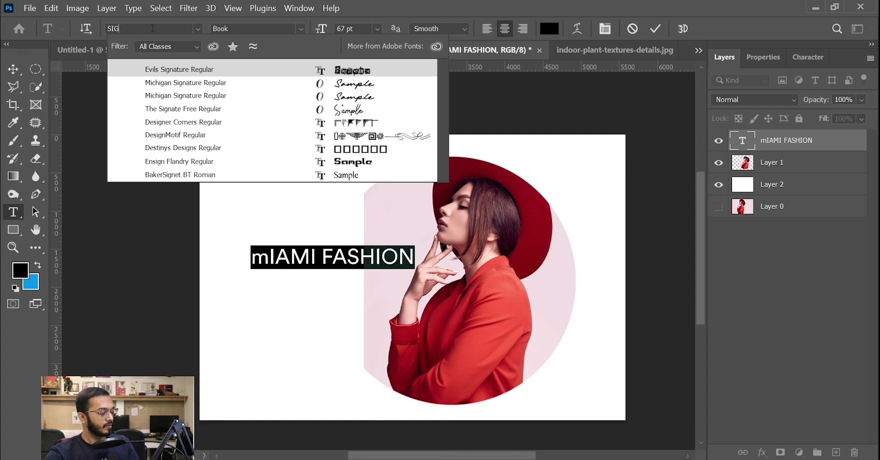
left_click(162, 89)
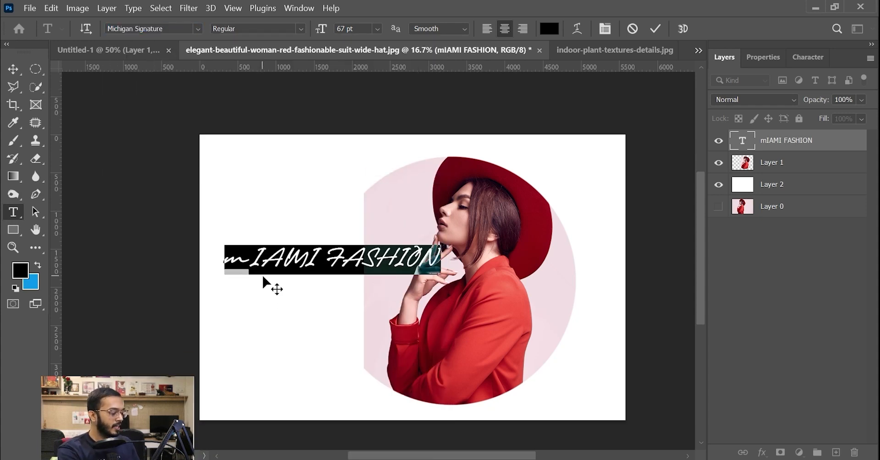
Retype the headline as lowercase "miami fashion" on two lines with "fashion" indented, and shift the text slightly left
type("mia")
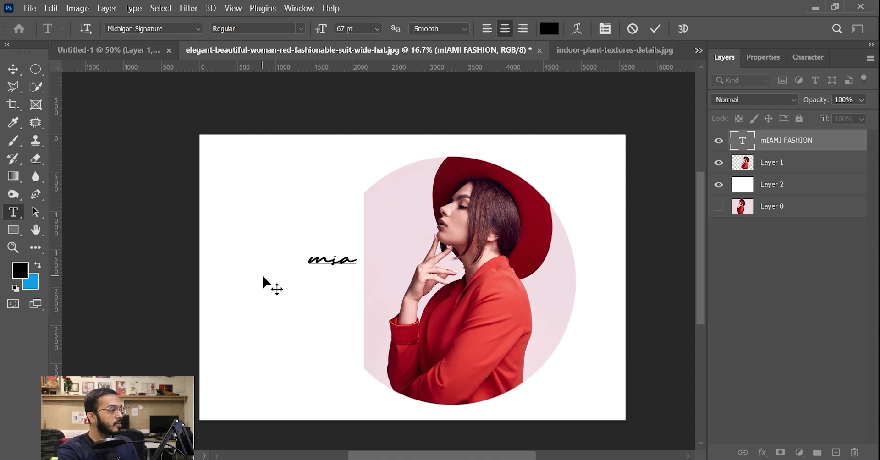
type("mi")
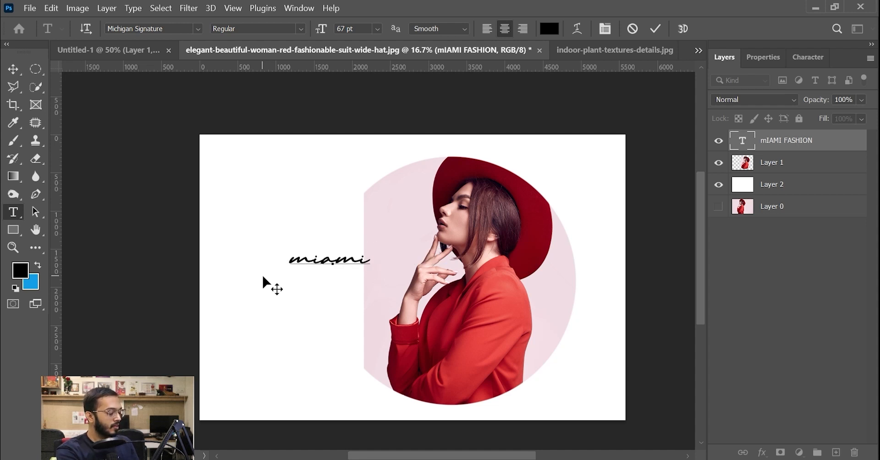
type(" fashion")
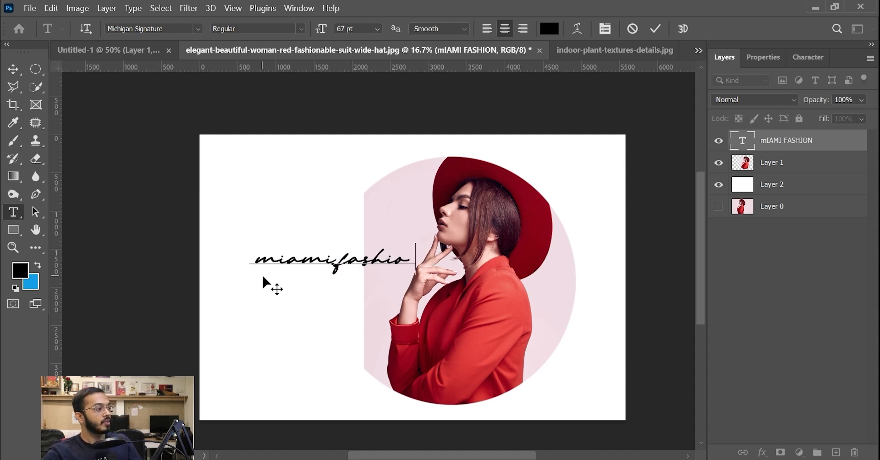
left_click(327, 261)
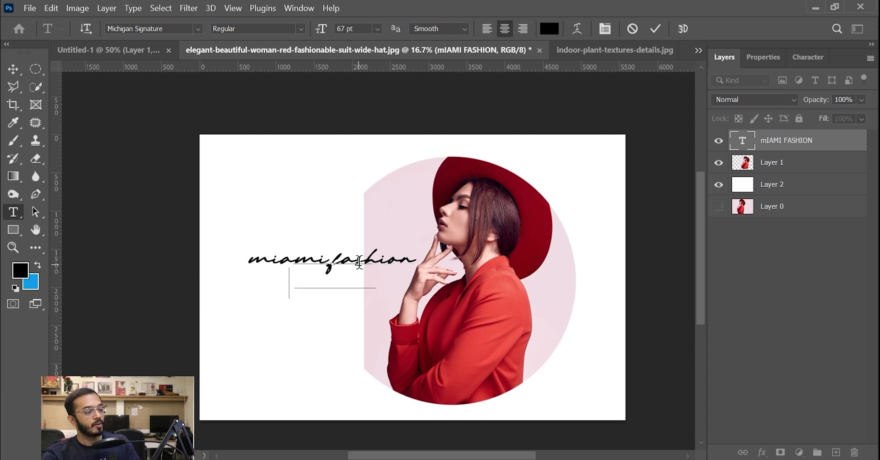
key("Return")
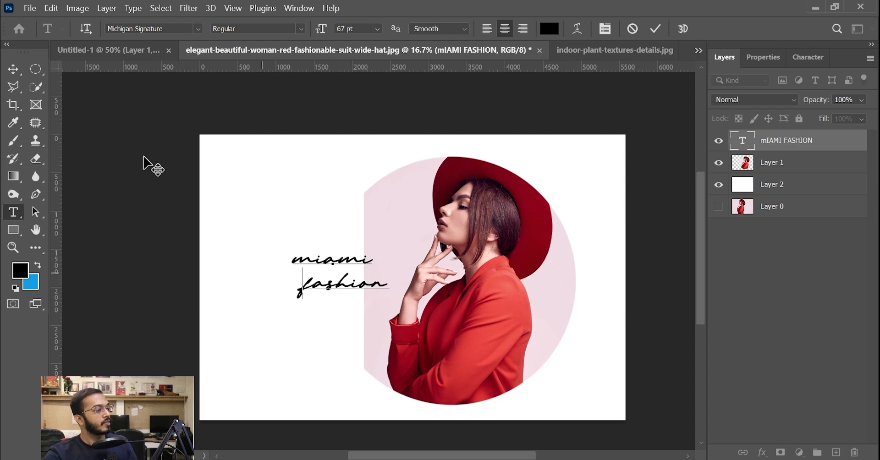
left_click(13, 70)
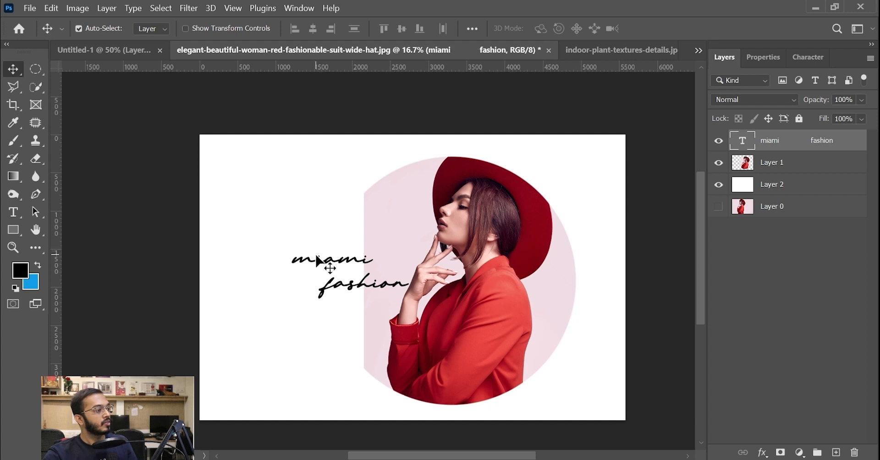
mouse_move(331, 264)
left_mouse_down()
mouse_move(324, 254)
mouse_move(328, 264)
left_mouse_up()
Scale the cut-out woman on Layer 1 down proportionally to about 94%
left_click_drag(610, 328, 611, 324)
left_click(516, 327)
key("ctrl+t")
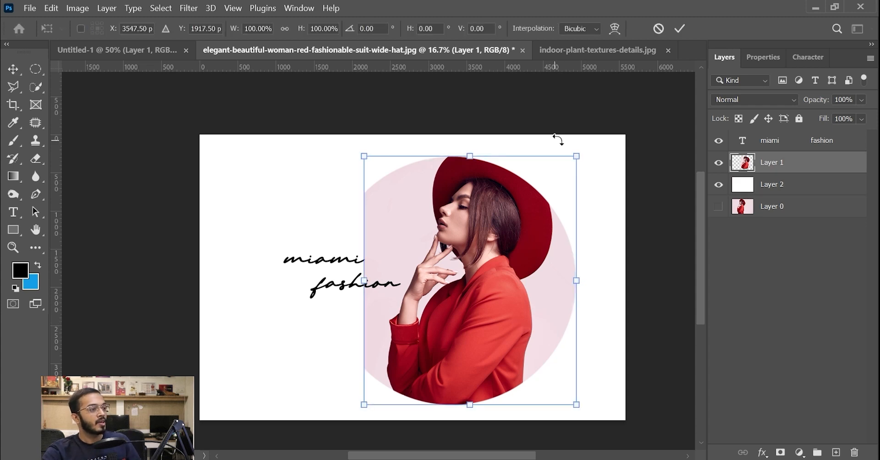
left_click_drag(575, 157, 570, 164)
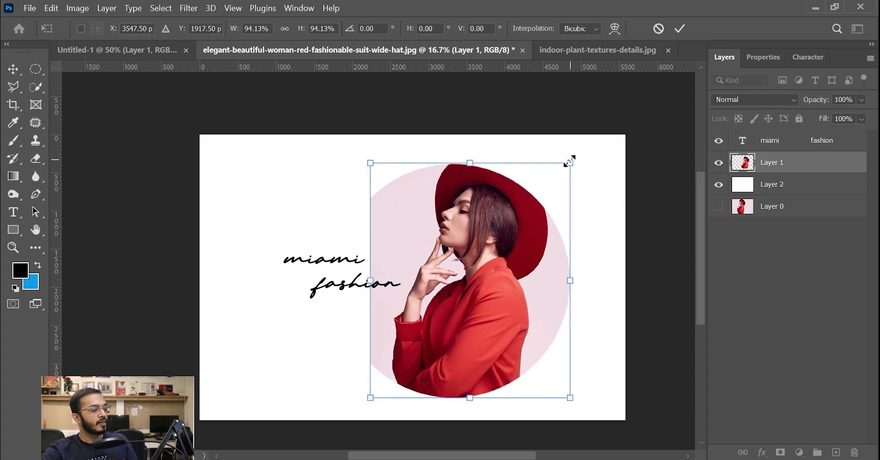
key("Return")
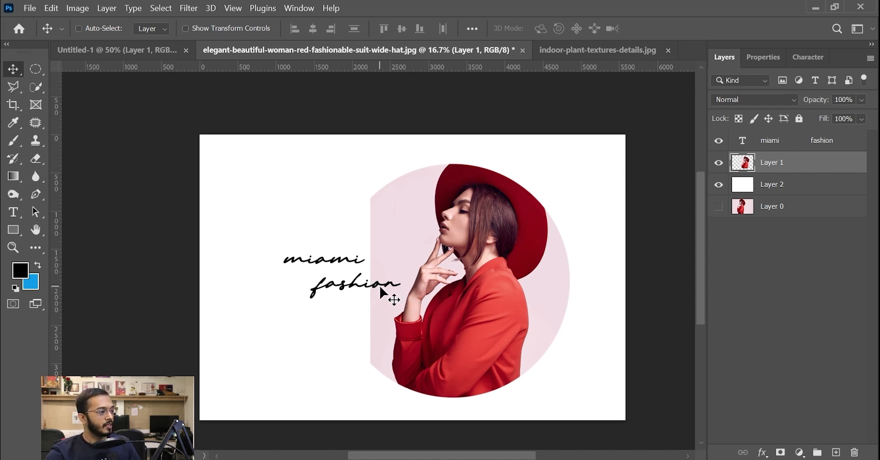
key("ctrl+t")
key("Return")
Enlarge the "miami fashion" text and move it left so it only slightly overlaps the cut-out
left_click(298, 259)
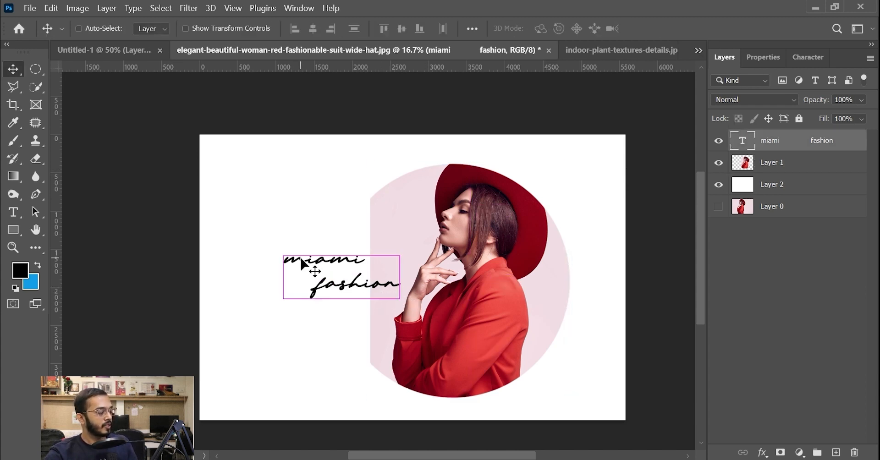
key("ctrl+t")
left_click_drag(242, 242, 218, 238)
key("Return")
left_click_drag(367, 290, 346, 292)
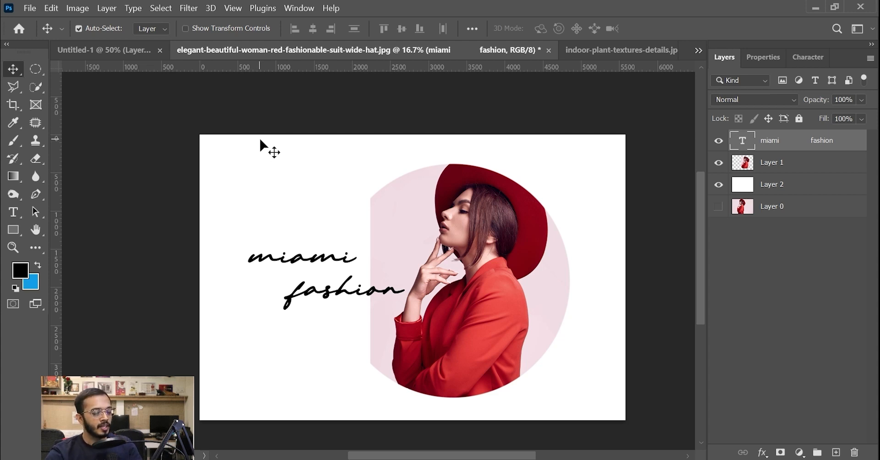
Delete the text layer, Layer 1 and Layer 2, and make Layer 0 visible again
key("Delete")
key("Delete")
key("Delete")
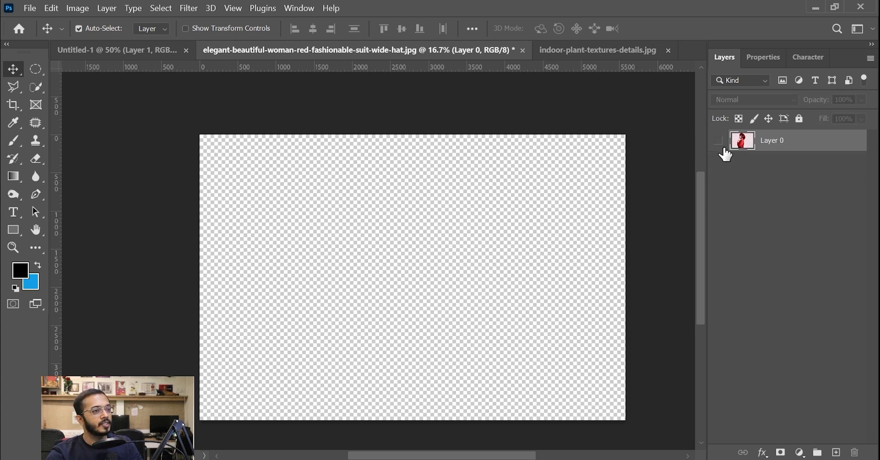
left_click(720, 143)
Copy a circular marquee selection around the woman's head and torso onto a new layer using a 4 px feather, and hide Layer 0
left_click(36, 68)
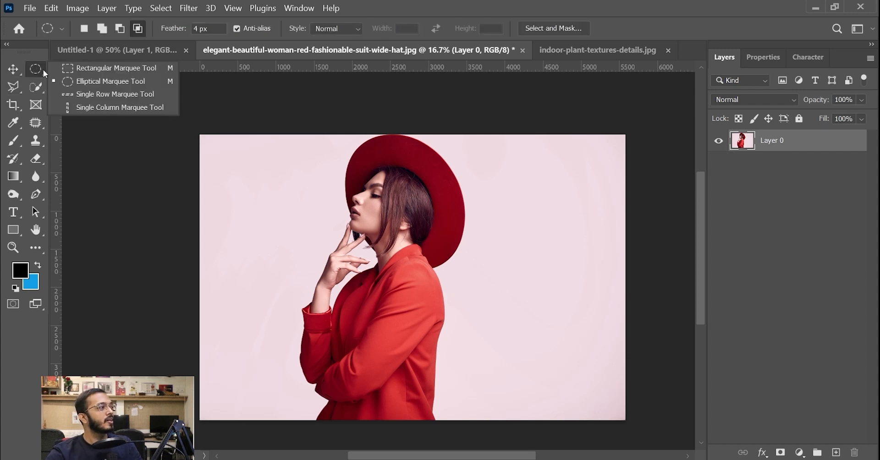
left_click(73, 80)
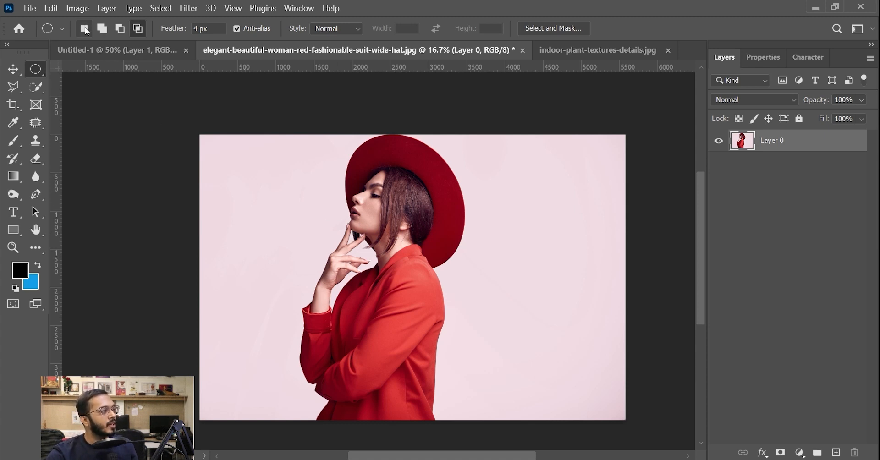
left_click(102, 29)
left_click(142, 29)
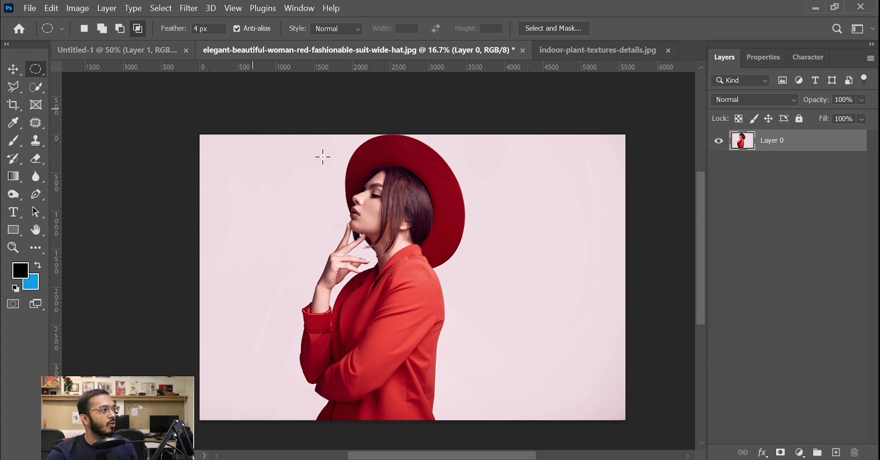
left_click_drag(284, 142, 493, 360)
key("shift")
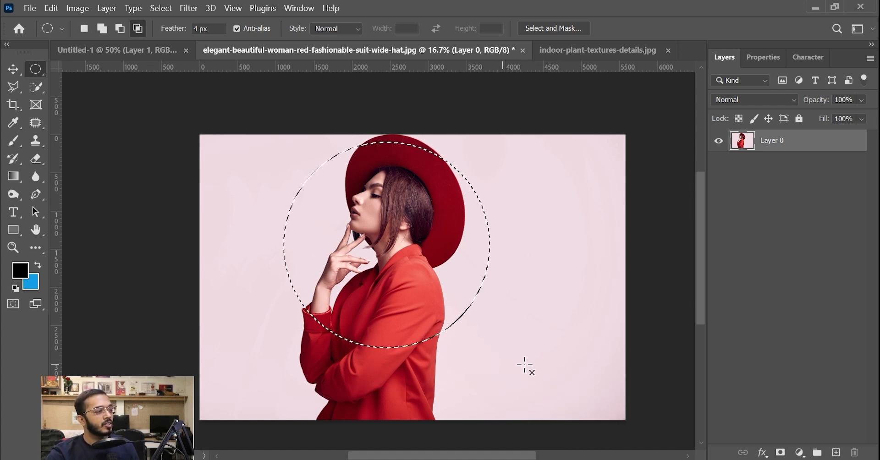
key("ctrl+j")
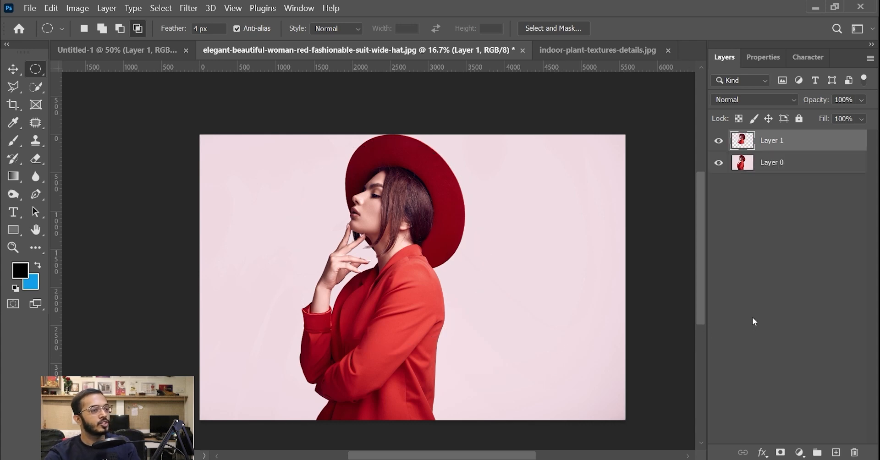
left_click(719, 163)
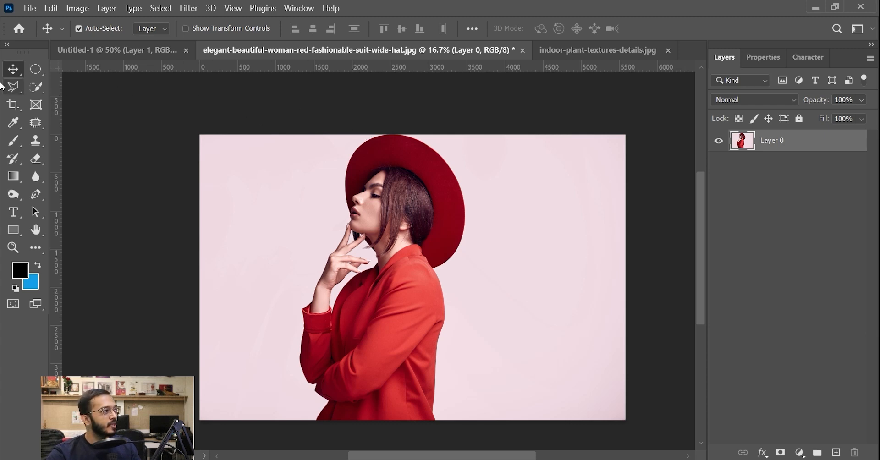
Draw a circular marquee around the woman, set the feather to 70 px, and copy the area onto a new layer with Layer 0 hidden
left_click(36, 69)
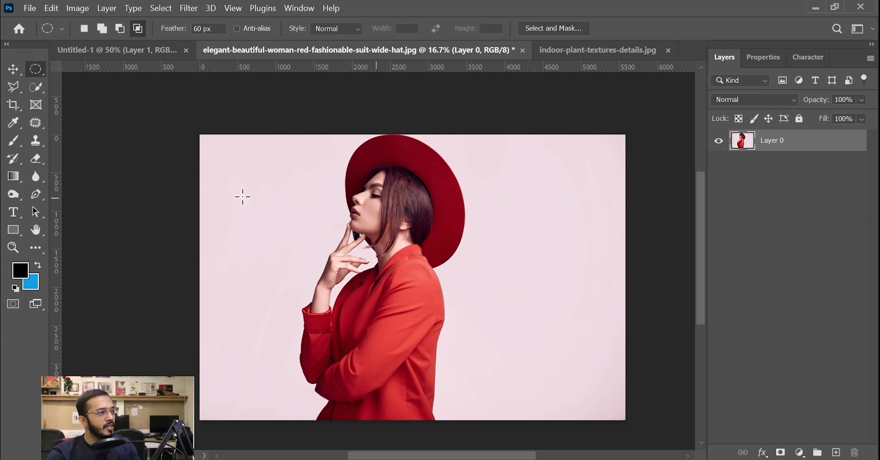
left_click_drag(298, 149, 523, 344)
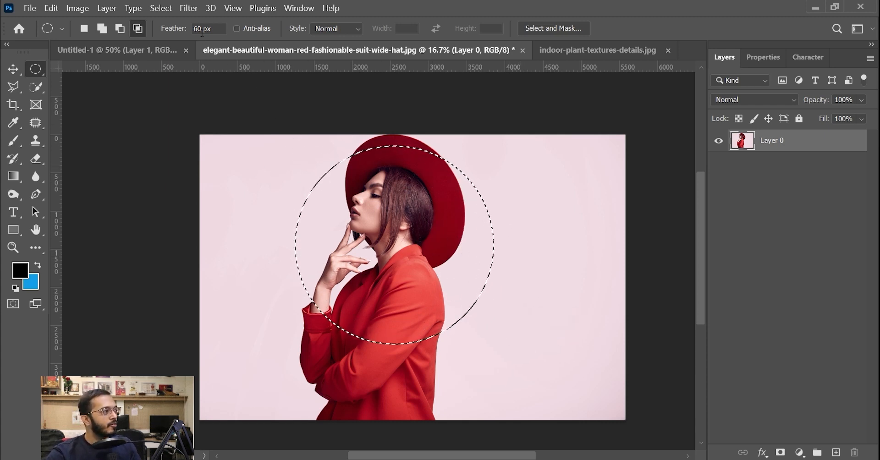
left_click(171, 28)
type("70")
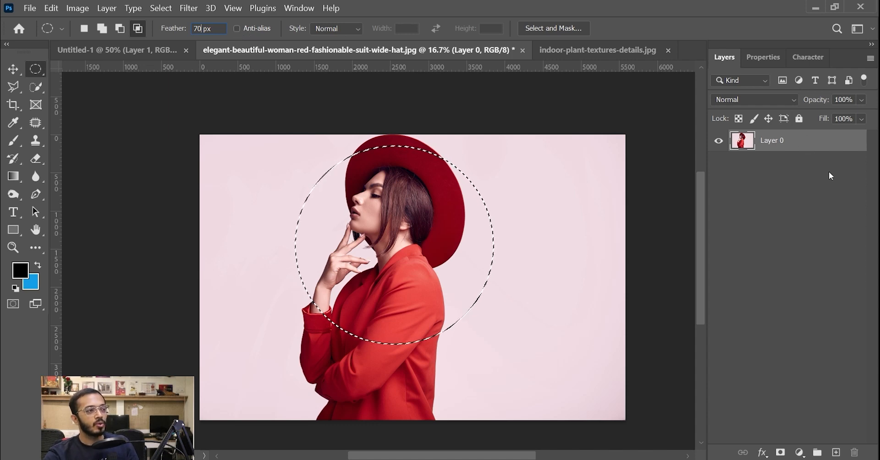
key("ctrl+j")
left_click(718, 163)
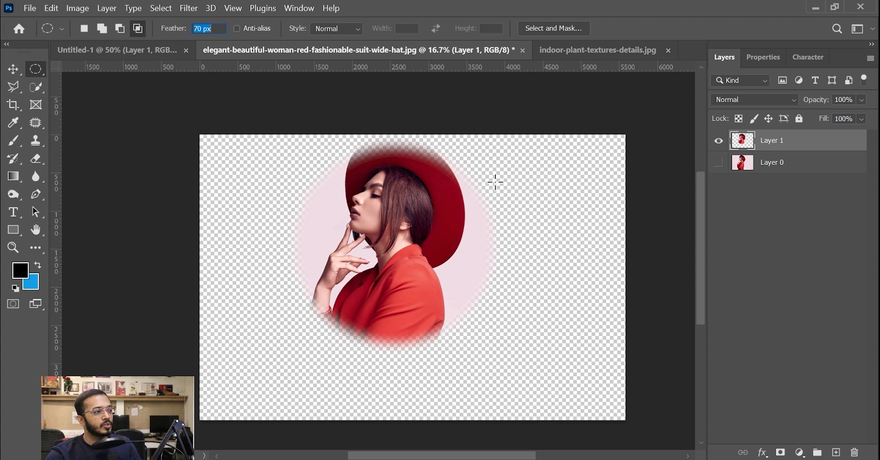
Add a black-filled layer between Layer 1 and Layer 0, and move the feathered cut-out slightly right and down
left_click(784, 162)
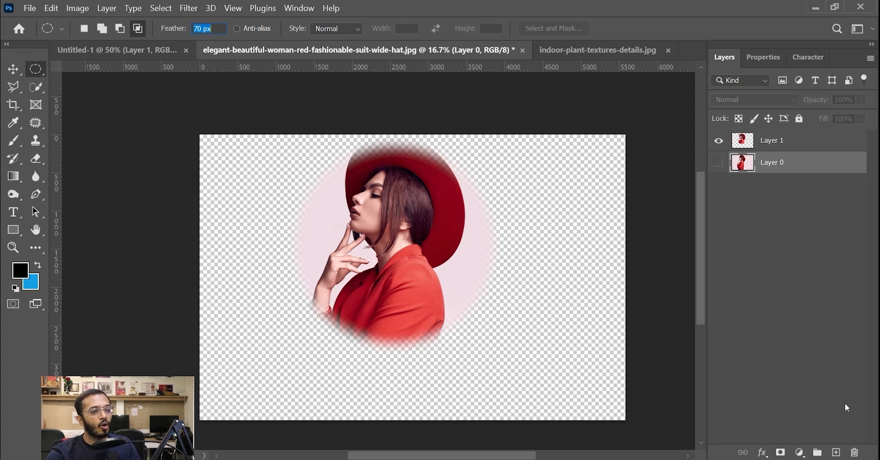
left_click(836, 453)
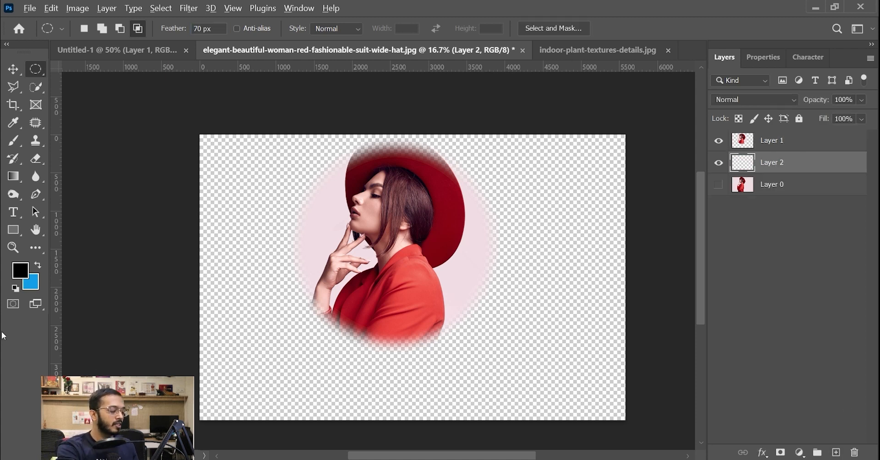
key("alt+BackSpace")
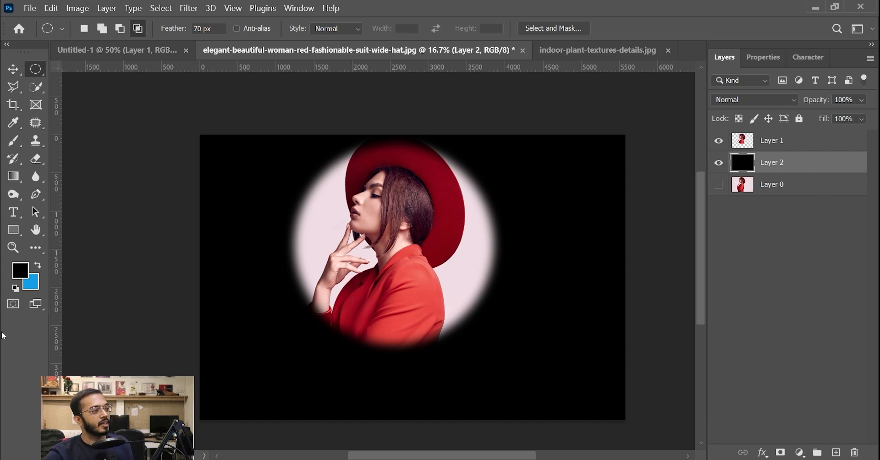
left_click(18, 71)
left_click_drag(474, 257, 479, 262)
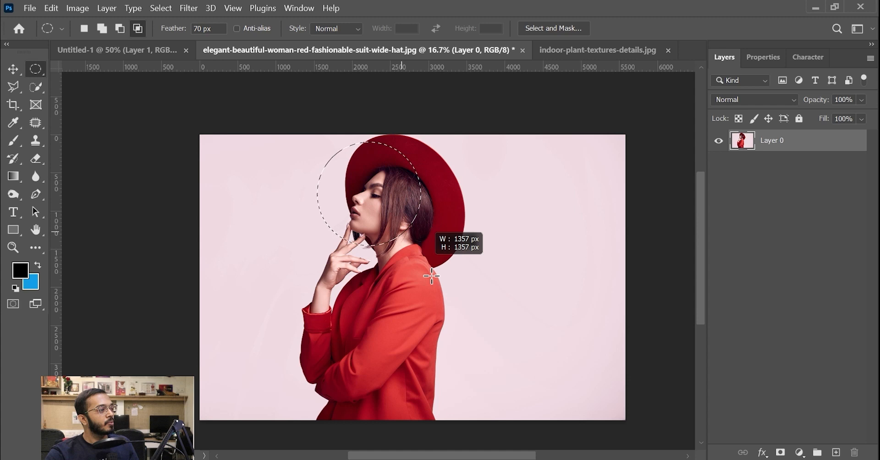
Draw a circular marquee around the woman's hat, face and shoulders on Layer 0 and set the feather to 100 px
left_click_drag(432, 239, 480, 305)
type("100")
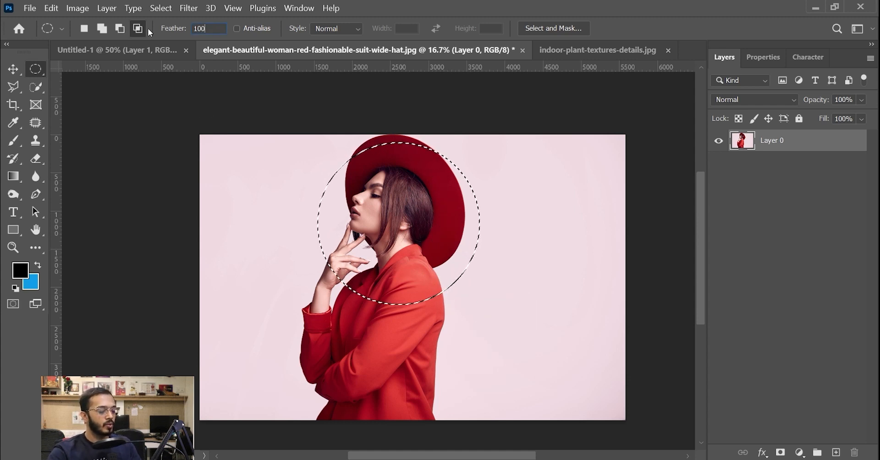
key("Return")
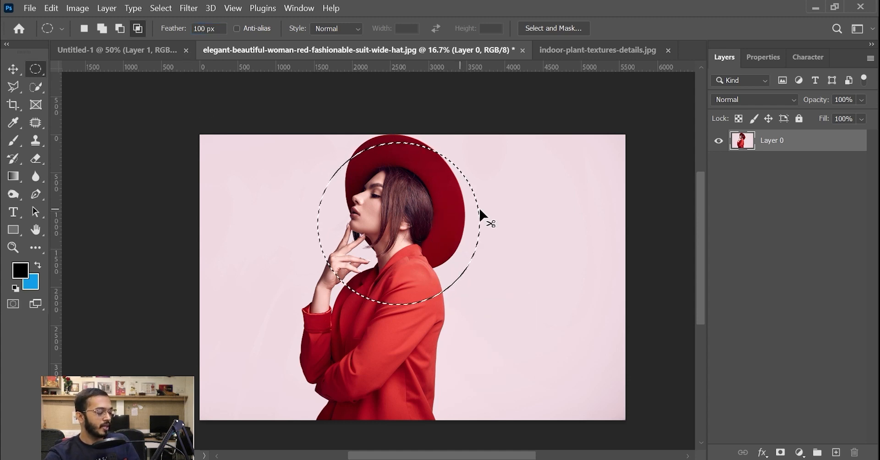
Copy the feathered circular area of the woman onto a new layer and hide Layer 0
key("ctrl+j")
left_click(719, 163)
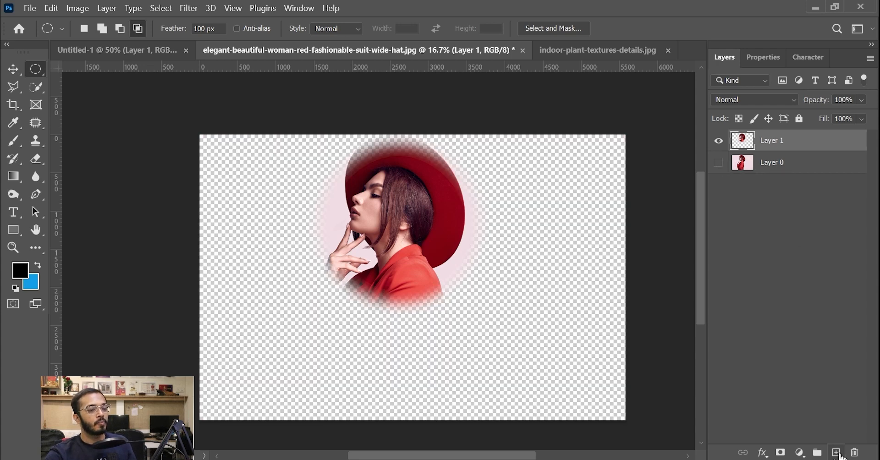
Add a white-filled layer between Layer 1 and Layer 0, and move the feathered cut-out down toward the middle of the canvas
left_click(836, 452)
left_click(17, 277)
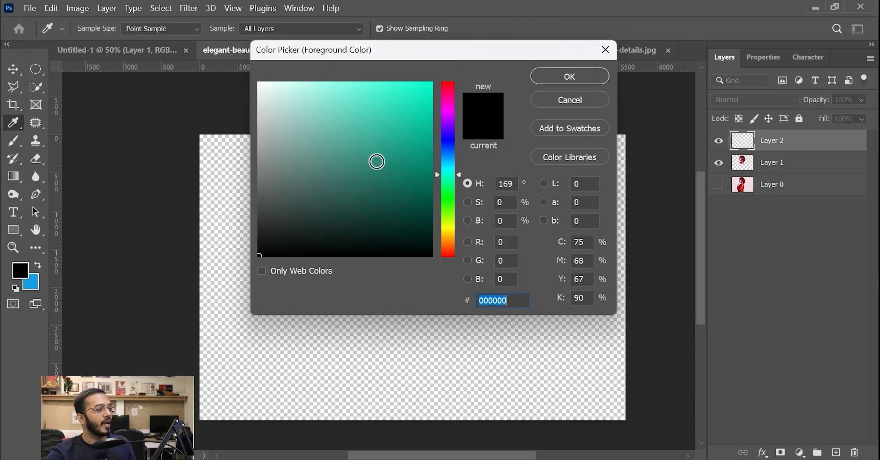
left_click_drag(373, 161, 253, 55)
key("Return")
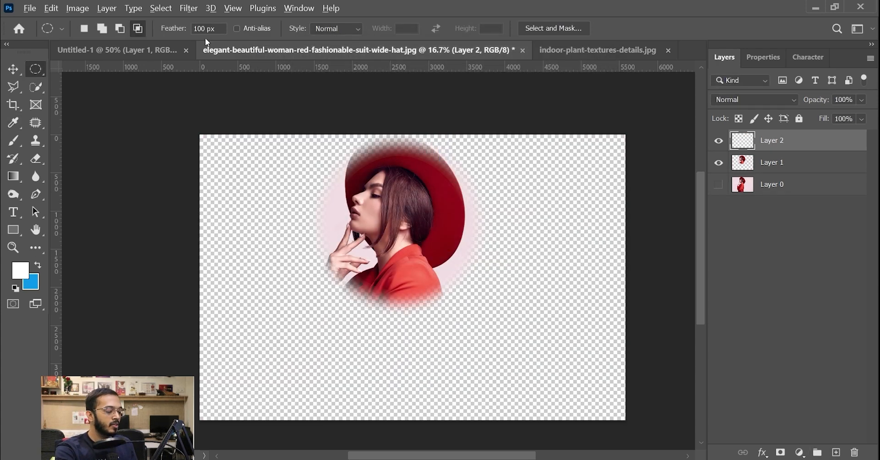
key("alt+BackSpace")
left_click_drag(778, 147, 781, 185)
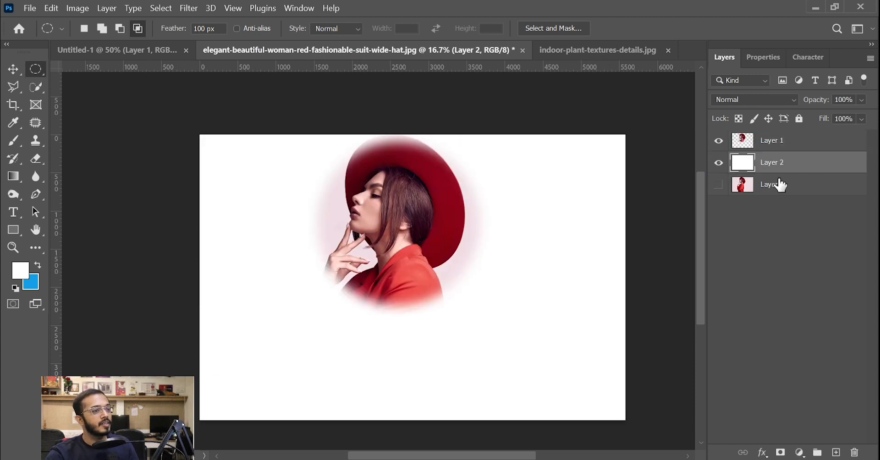
key("v")
left_click_drag(446, 245, 445, 282)
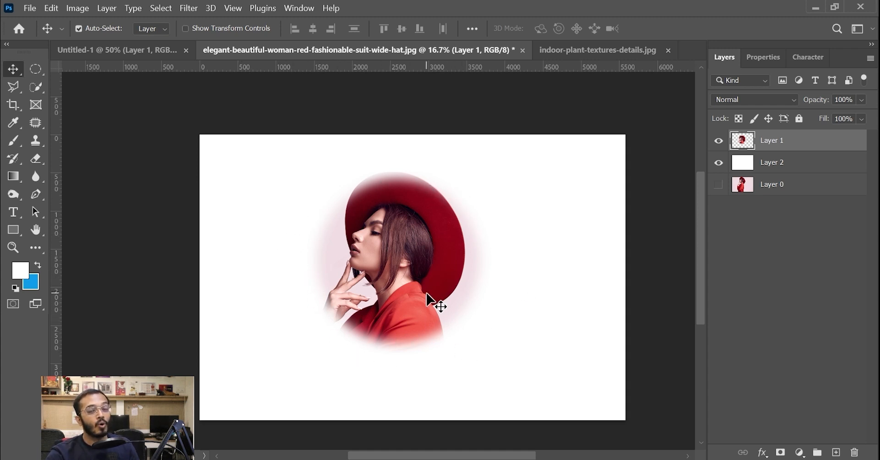
Delete the feathered cut-out layer and the white layer, and show Layer 0 again
key("Delete")
key("Delete")
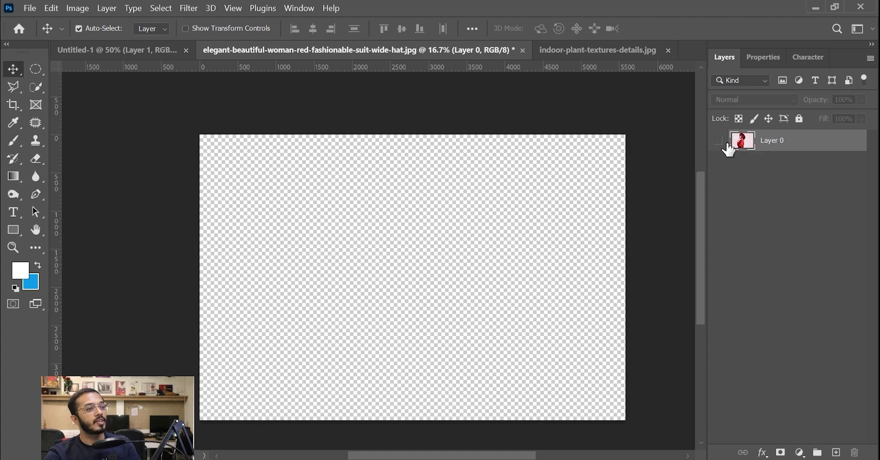
left_click(718, 140)
Draw a circular marquee around the woman's head and chest with a 0 px feather, and copy it onto a new layer with Layer 0 hidden
left_click(36, 68)
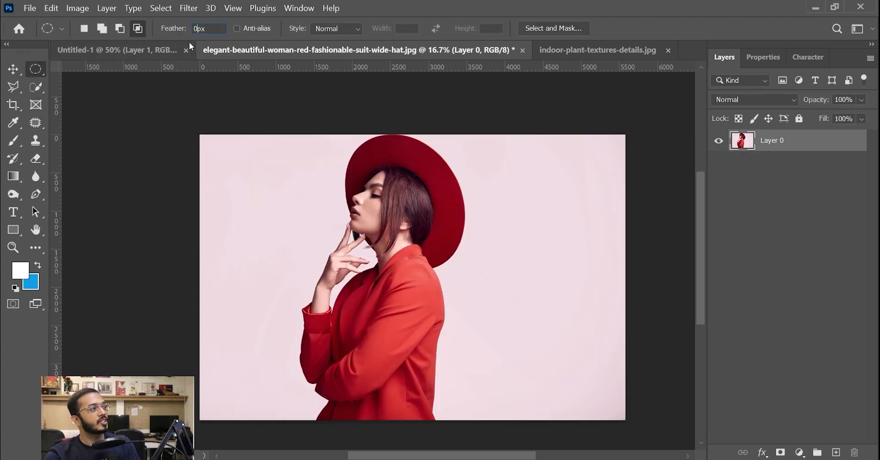
left_click_drag(296, 150, 484, 369)
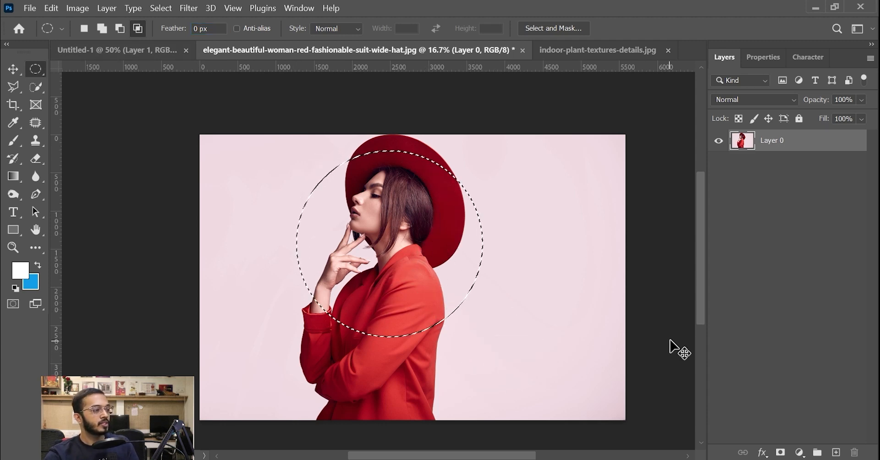
key("ctrl+j")
left_click(718, 162)
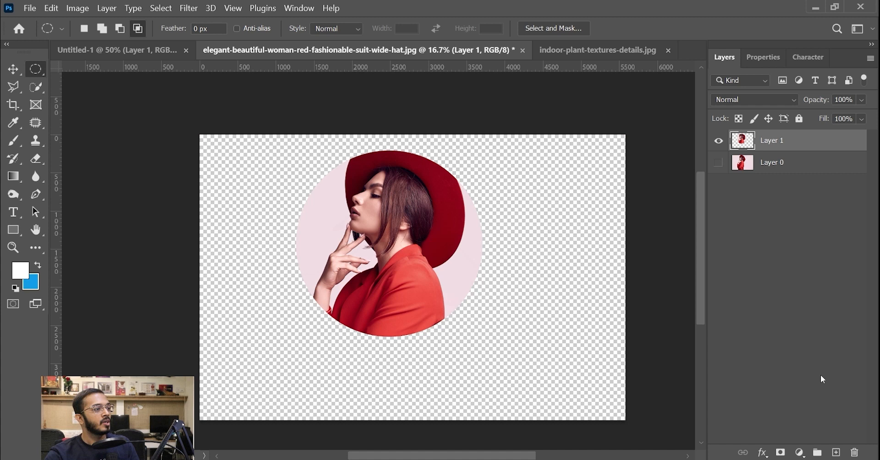
Add a white-filled layer beneath the hard-edged circular cut-out
left_click(836, 452)
left_click_drag(768, 146, 772, 180)
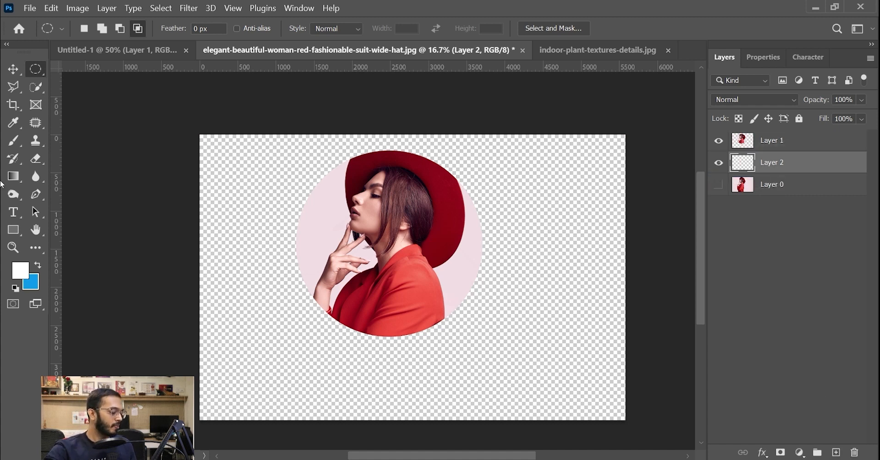
key("alt+BackSpace")
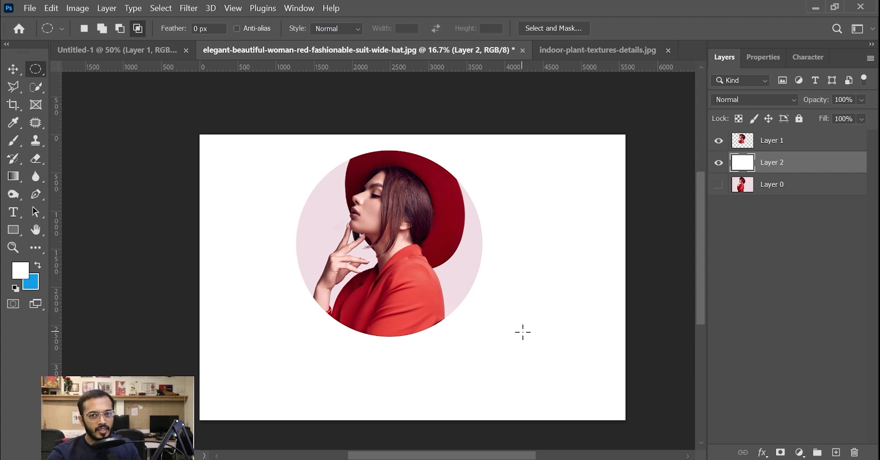
right_click(36, 69)
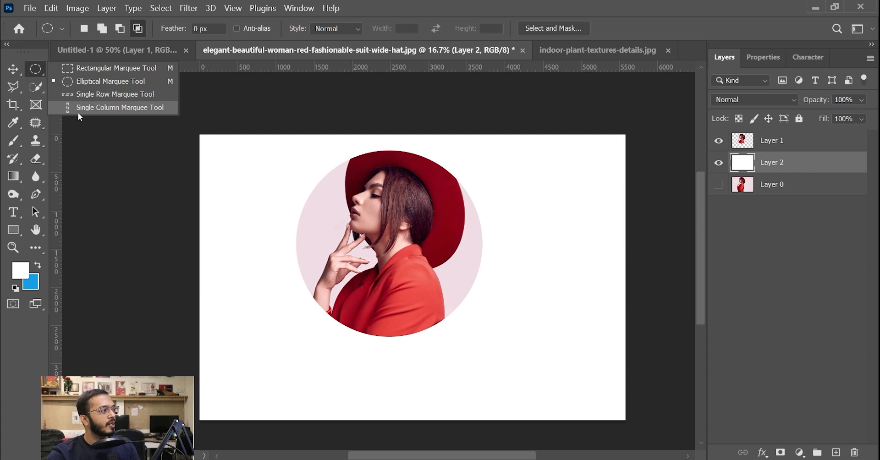
left_click(122, 95)
left_click(122, 51)
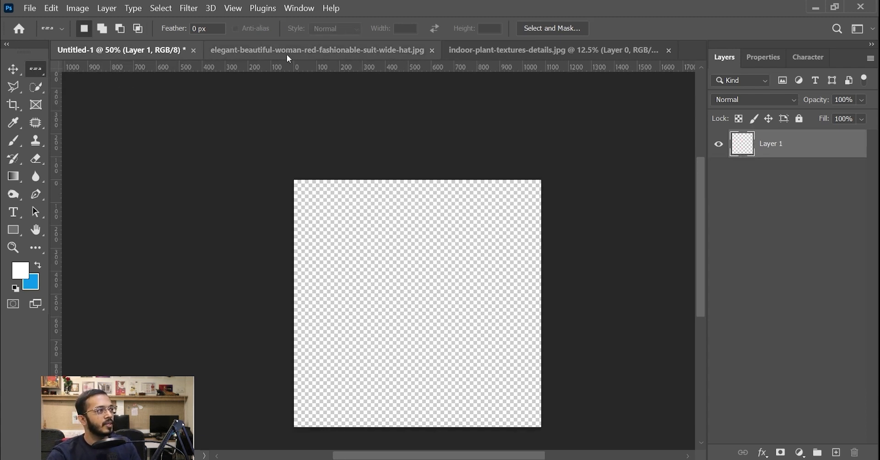
left_click(275, 50)
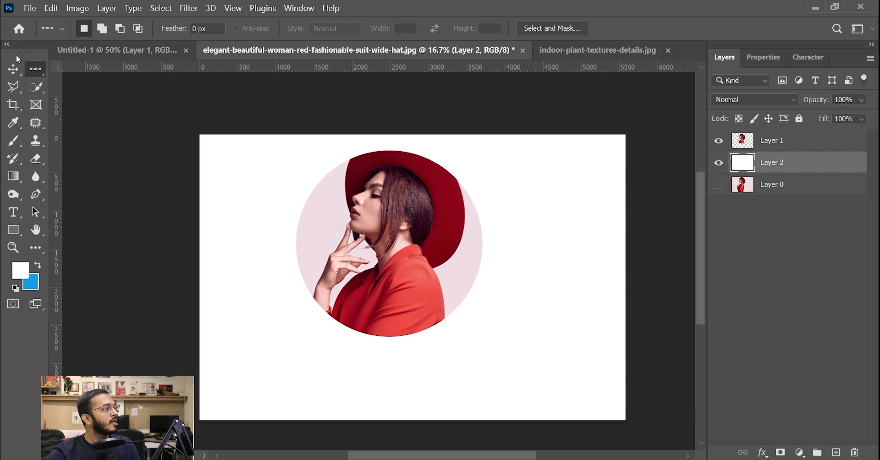
right_click(37, 70)
Remove the hard-edged cut-out and its white background layer, and make Layer 0 visible again
left_click(803, 143)
key("ctrl+e")
key("Delete")
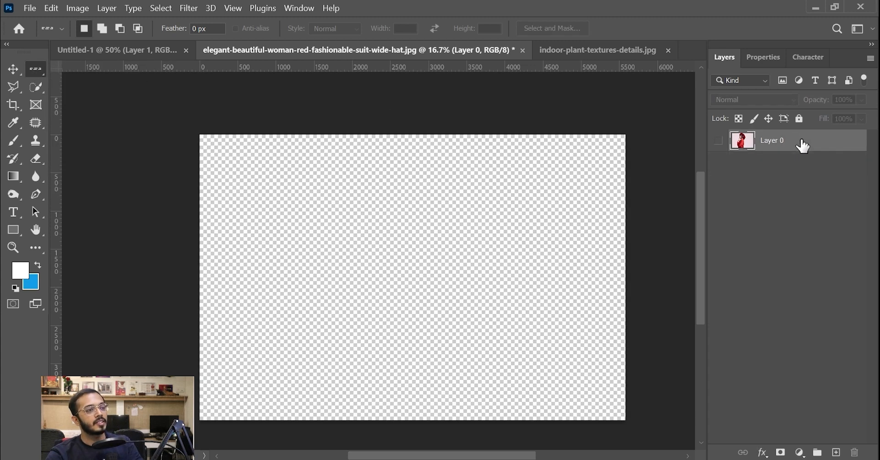
left_click(718, 141)
Make a single-row marquee selection across the photo just below the woman's sleeve cuff
right_click(33, 70)
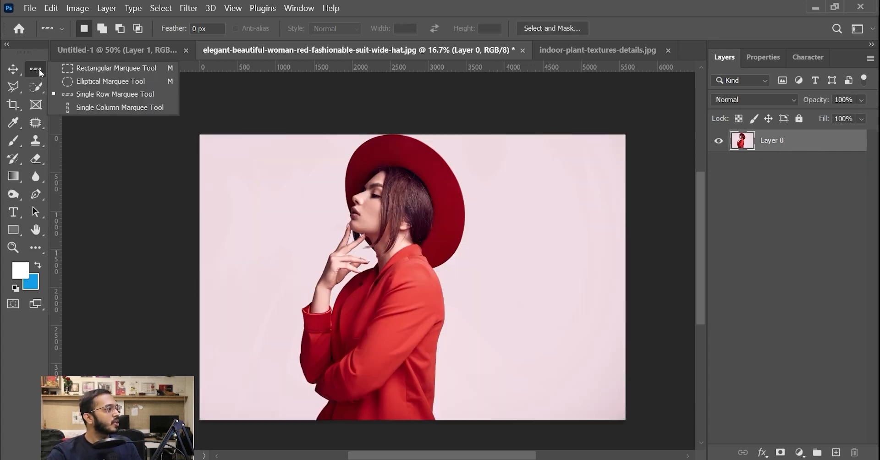
left_click(78, 92)
left_click(591, 328)
left_click_drag(591, 328, 591, 331)
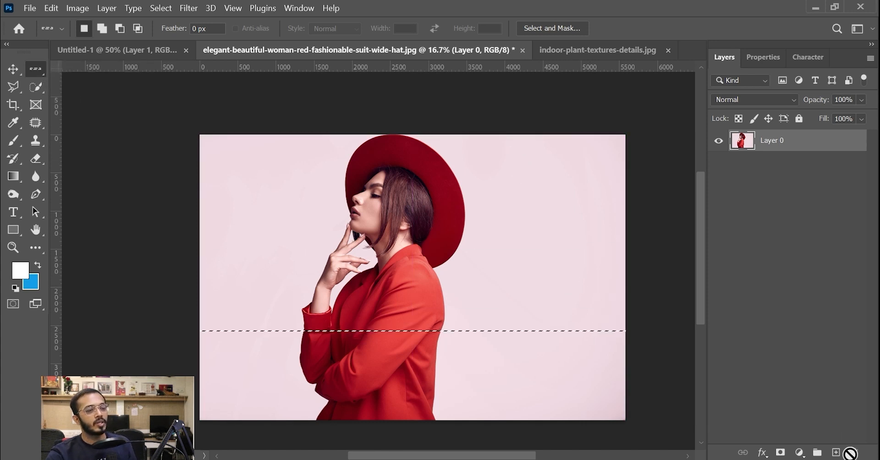
Fill the single-row selection with dark red (H 350, S 99, B 55) on a new layer above Layer 0, and deselect
left_click(837, 453)
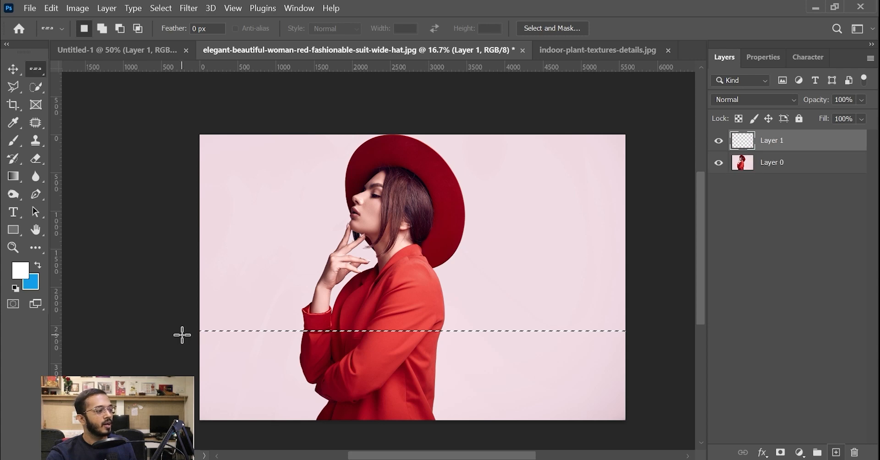
left_click(12, 275)
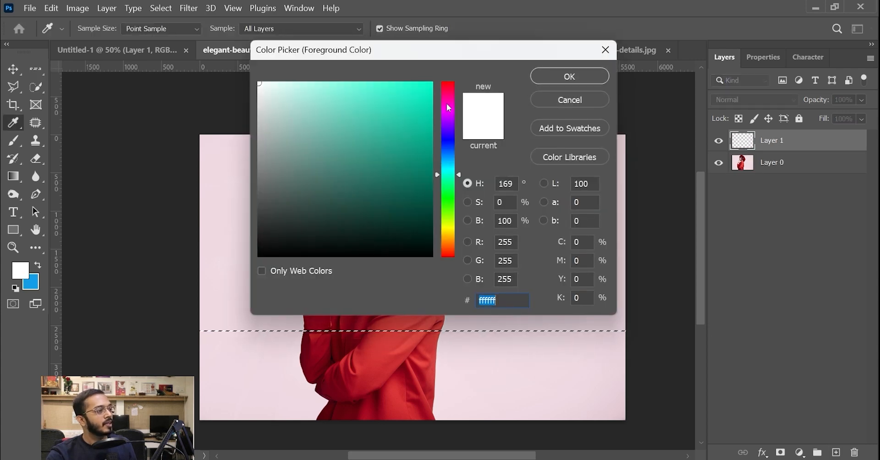
left_click_drag(447, 27, 507, 280)
left_click(444, 201)
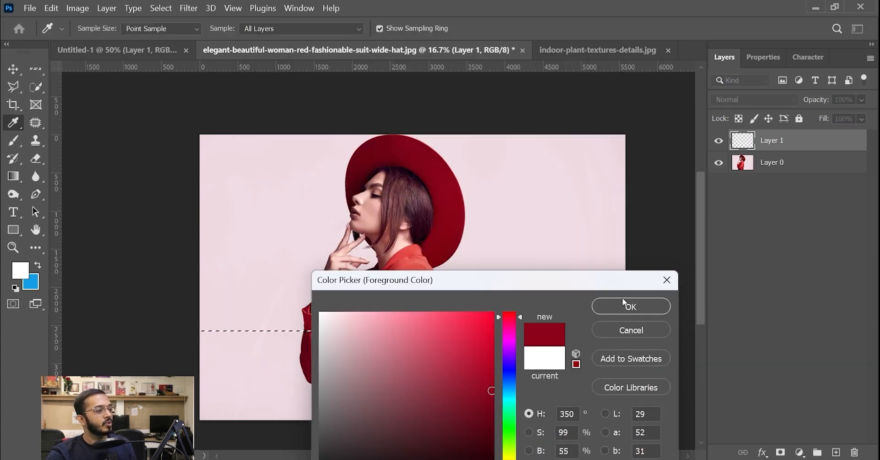
left_click(630, 306)
key("alt")
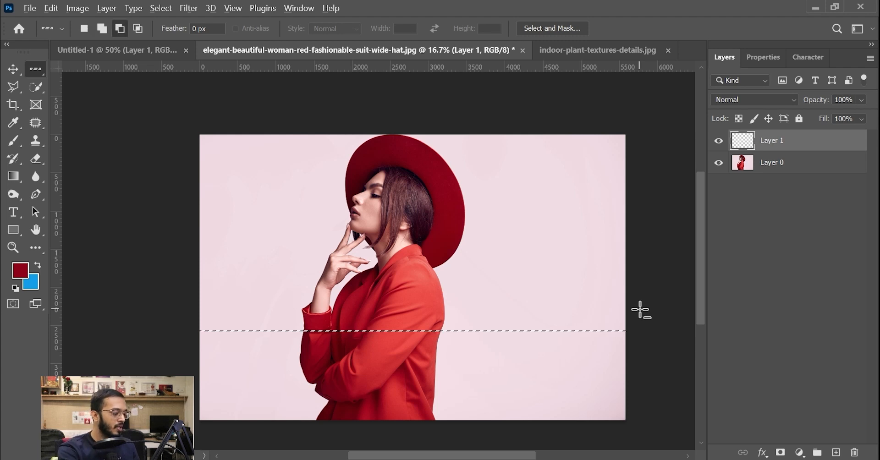
key("alt+BackSpace")
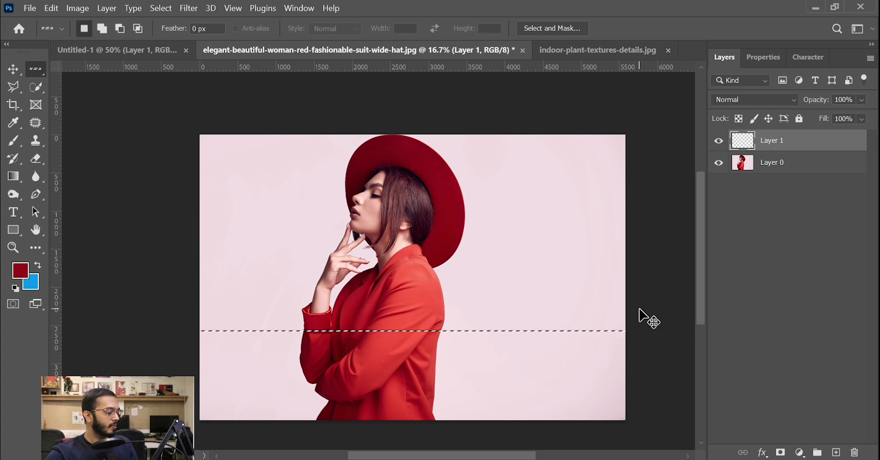
key("ctrl+d")
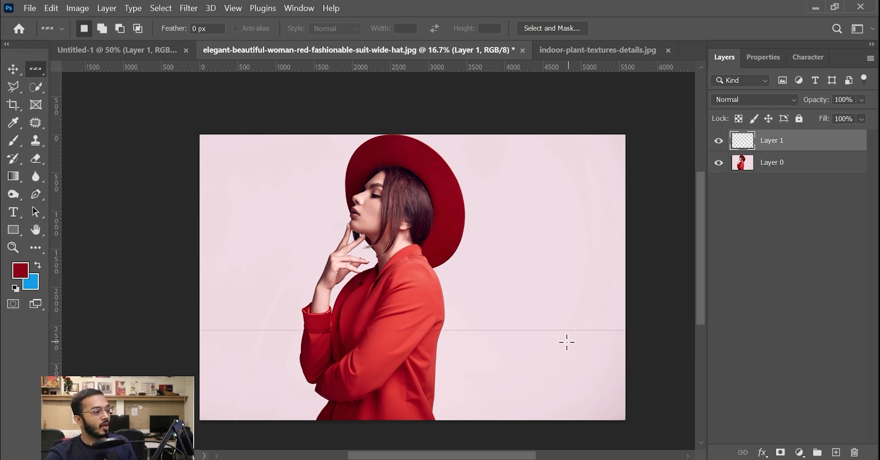
Examine the dark red single-row line up close where it crosses the woman's jacket
key("z")
left_click(365, 353)
left_click(348, 351)
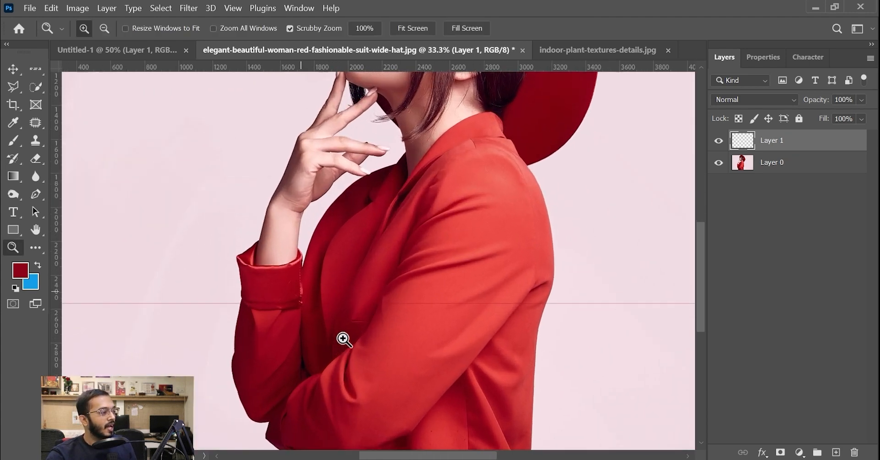
left_click(343, 340)
right_click(404, 294)
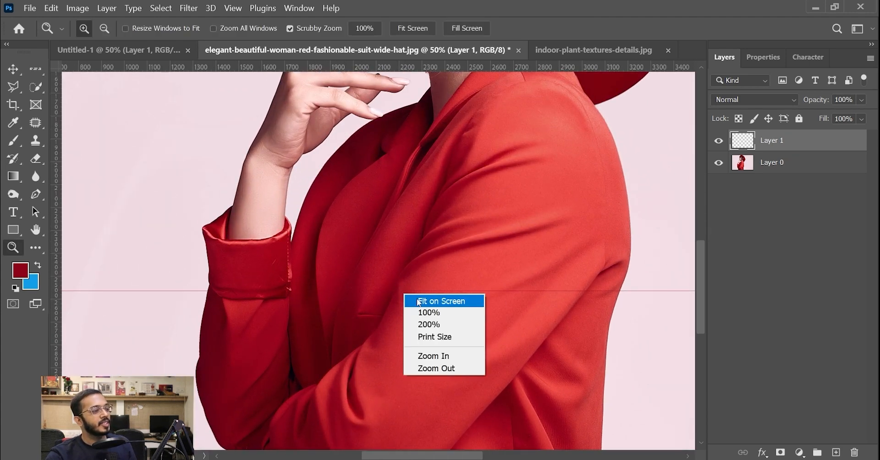
left_click(419, 301)
right_click(438, 282)
left_click(453, 356)
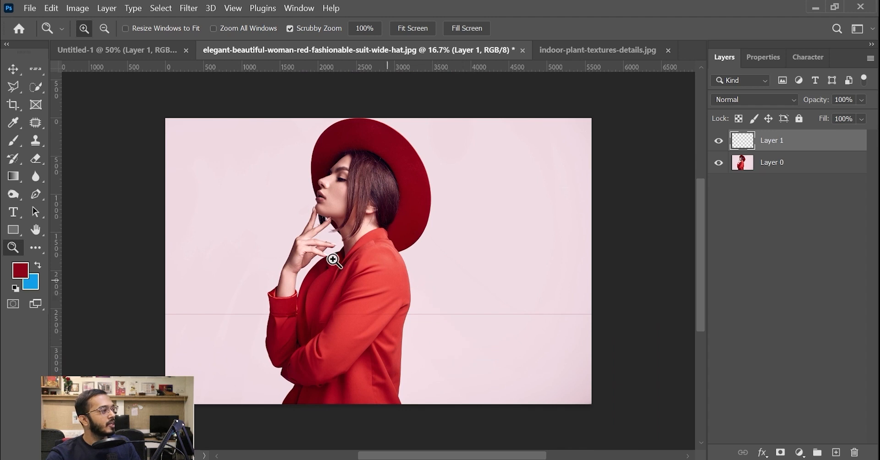
Fill a single-column marquee selection in the background behind the woman with black on a new layer, and deselect
left_click(35, 69)
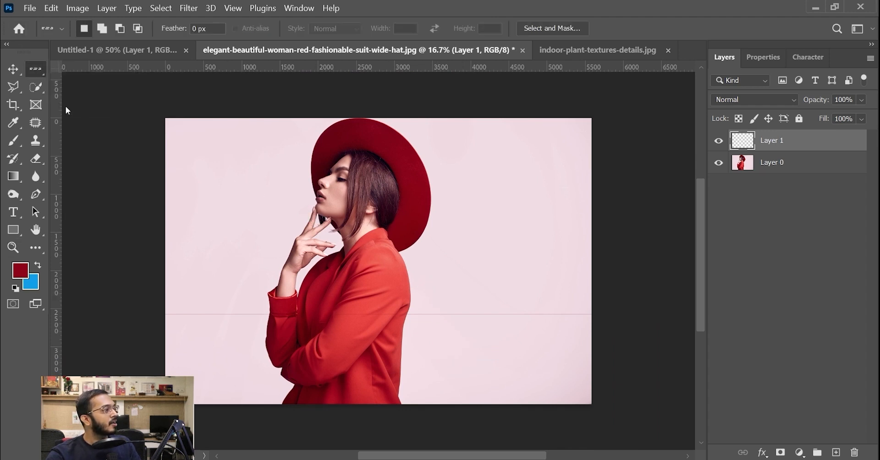
left_click(500, 201)
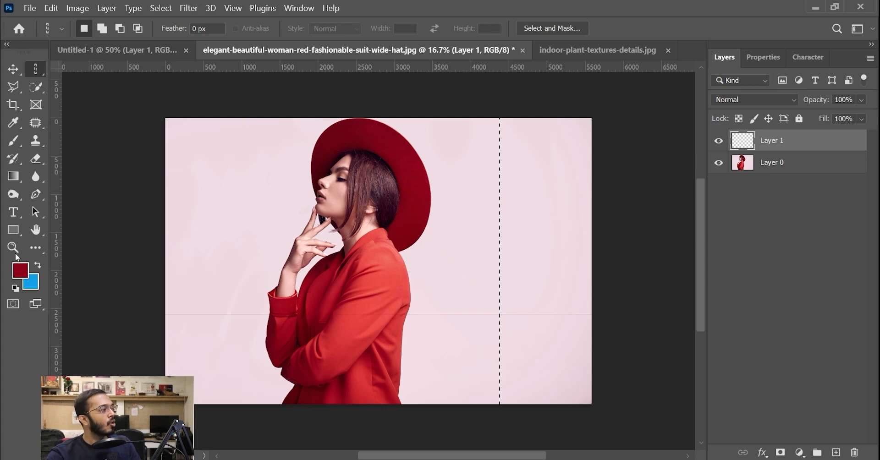
left_click(20, 271)
left_click(394, 171)
left_click_drag(456, 305, 491, 391)
left_click(631, 217)
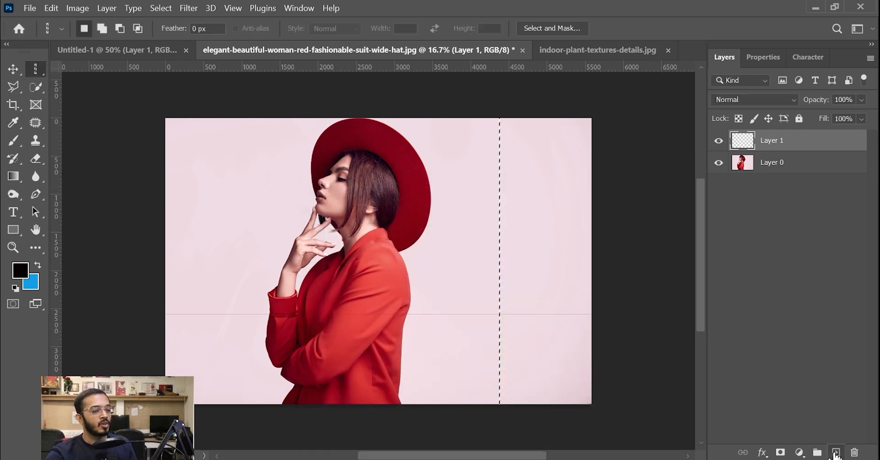
left_click(836, 453)
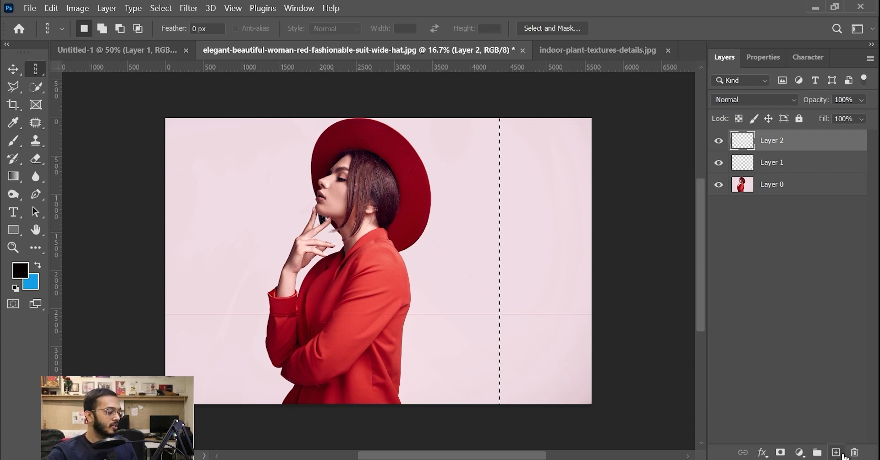
key("ctrl+d")
key("z")
left_click_drag(475, 274, 544, 243)
left_click(42, 74)
right_click(42, 74)
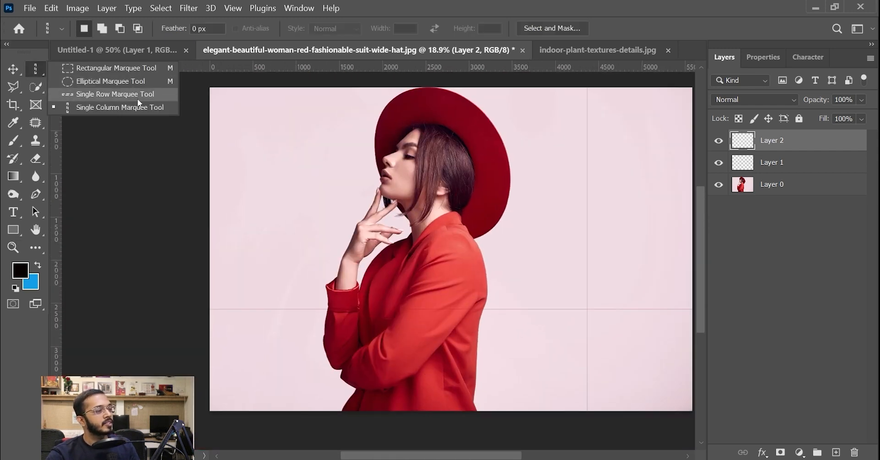
left_click(115, 94)
left_click(13, 69)
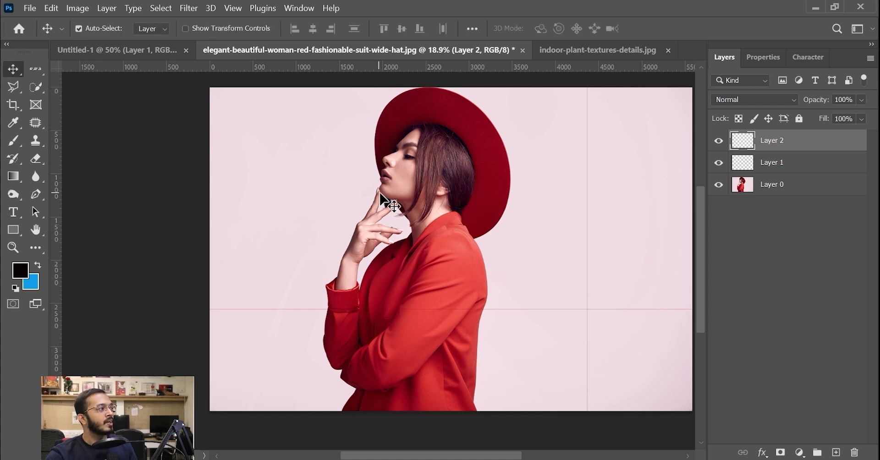
left_click(119, 207)
scroll(119, 206, "right", 2)
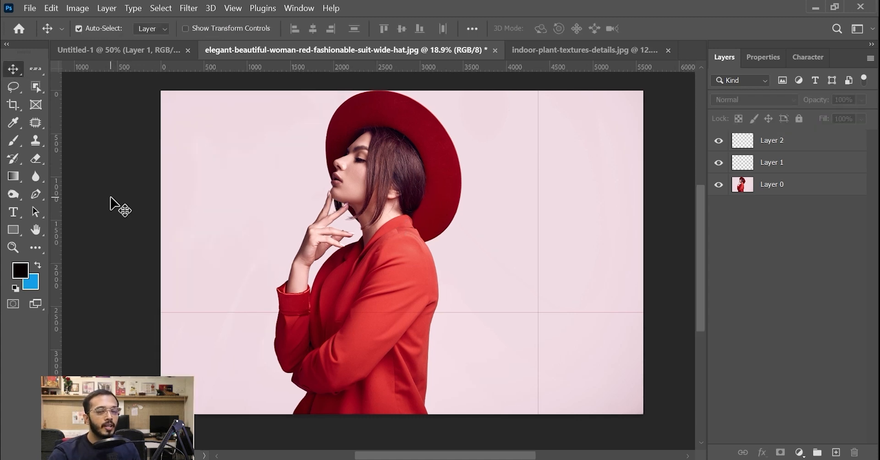